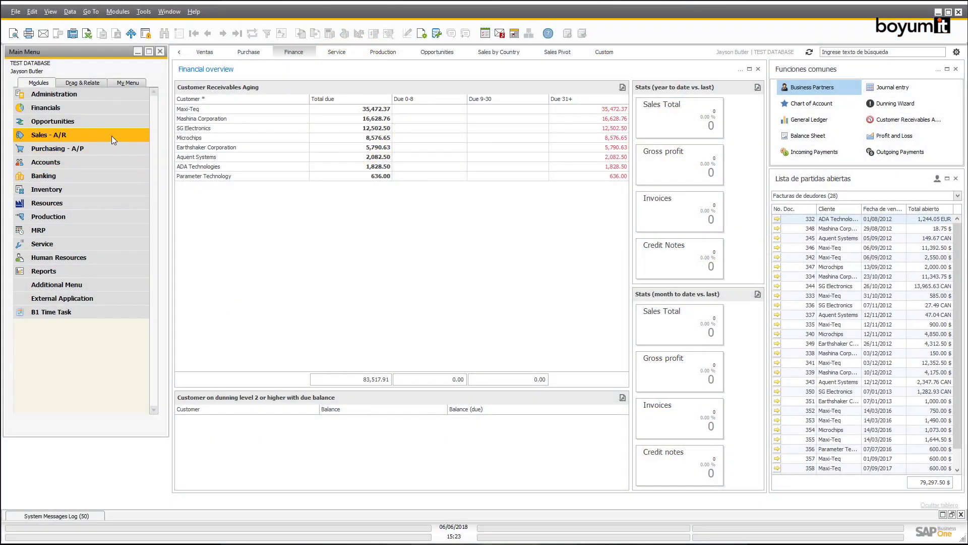
- Open a new Sales Quotation and hide its Discount amount and Discount percentage fields
click(113, 136)
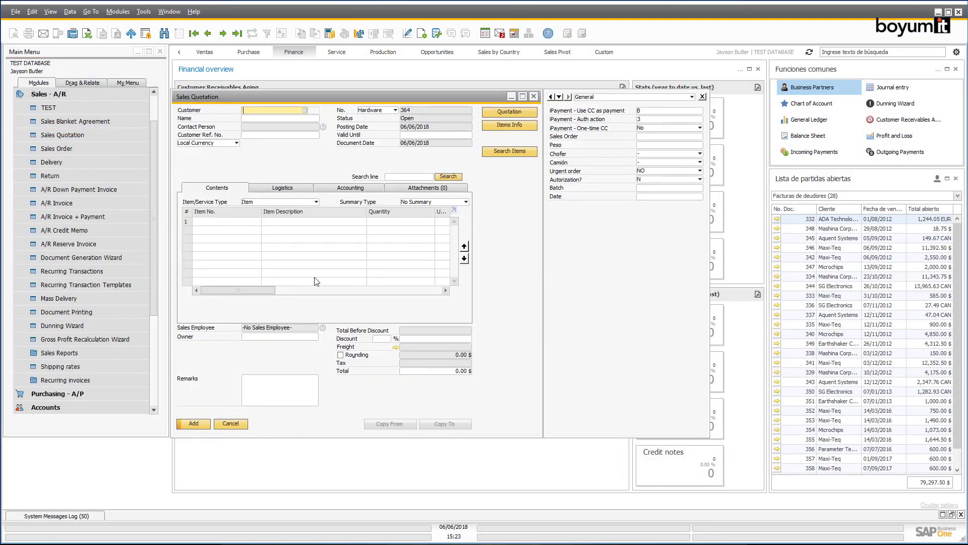
right_click(415, 341)
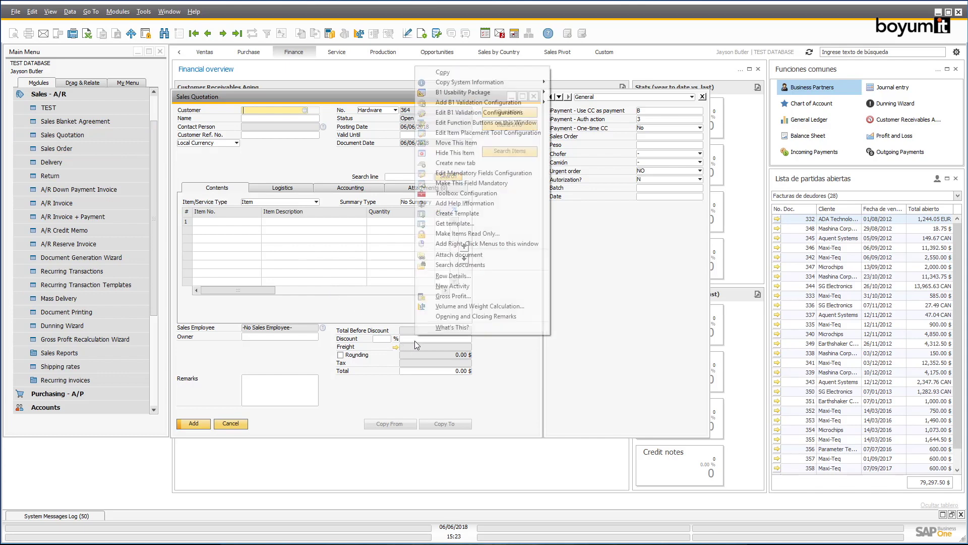
click(468, 159)
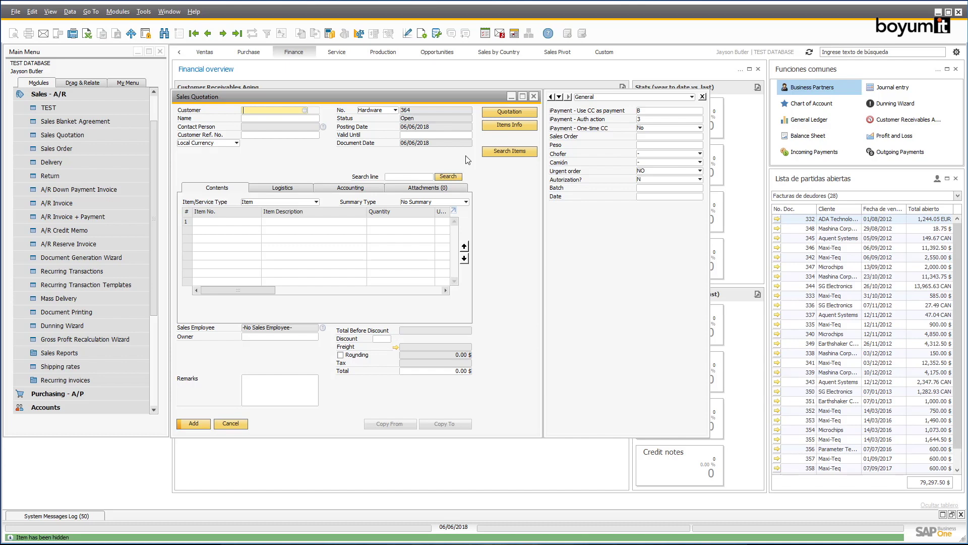
click(382, 338)
right_click(382, 336)
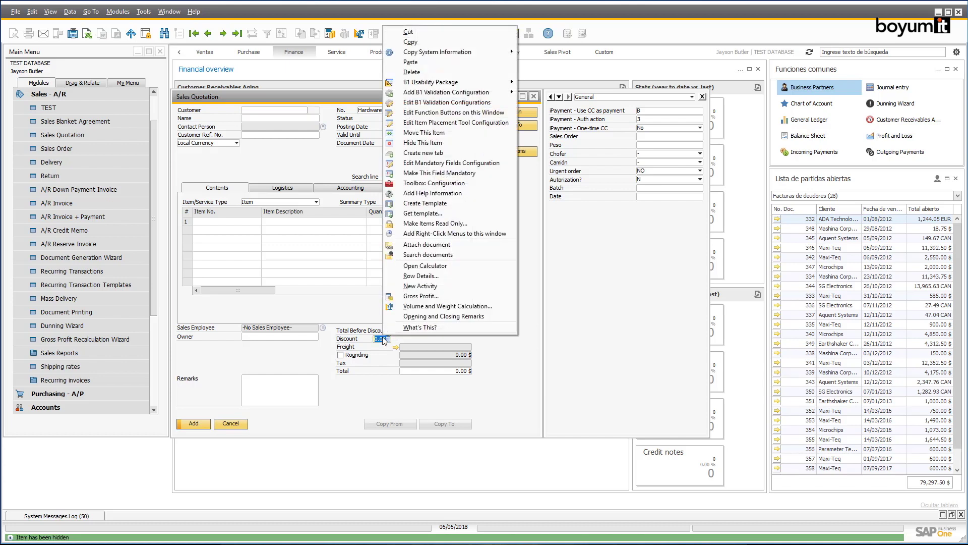
click(421, 144)
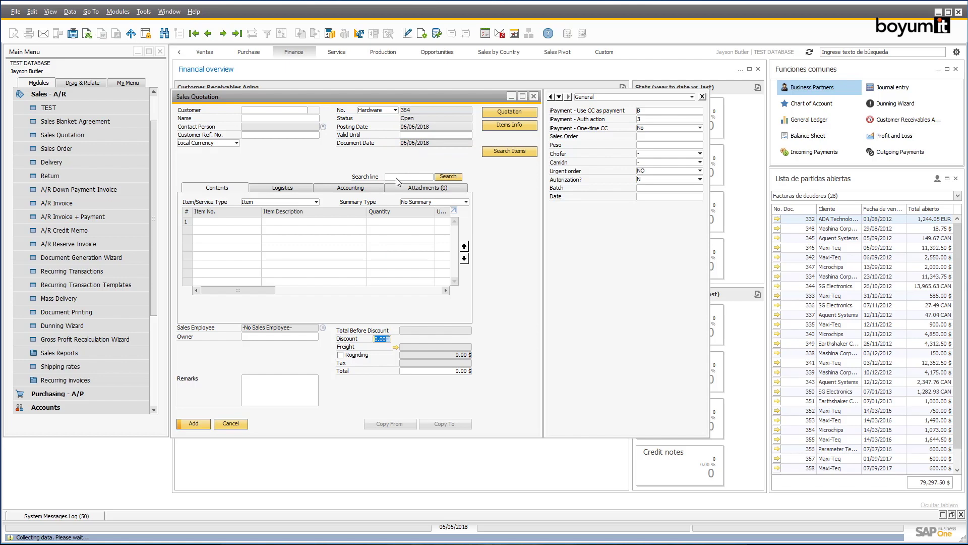
- Add the Batch user-defined field to the quotation's main form, placed below Owner
right_click(659, 188)
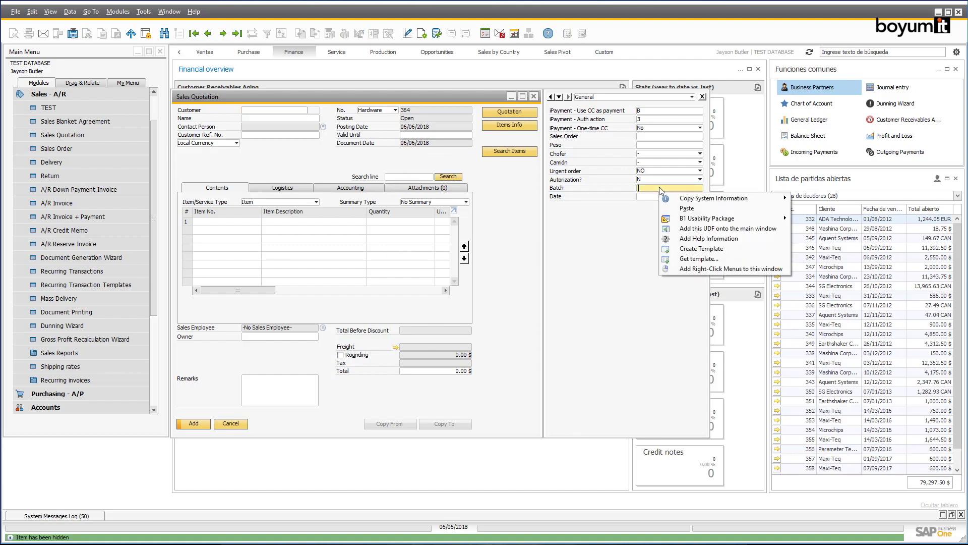
click(693, 233)
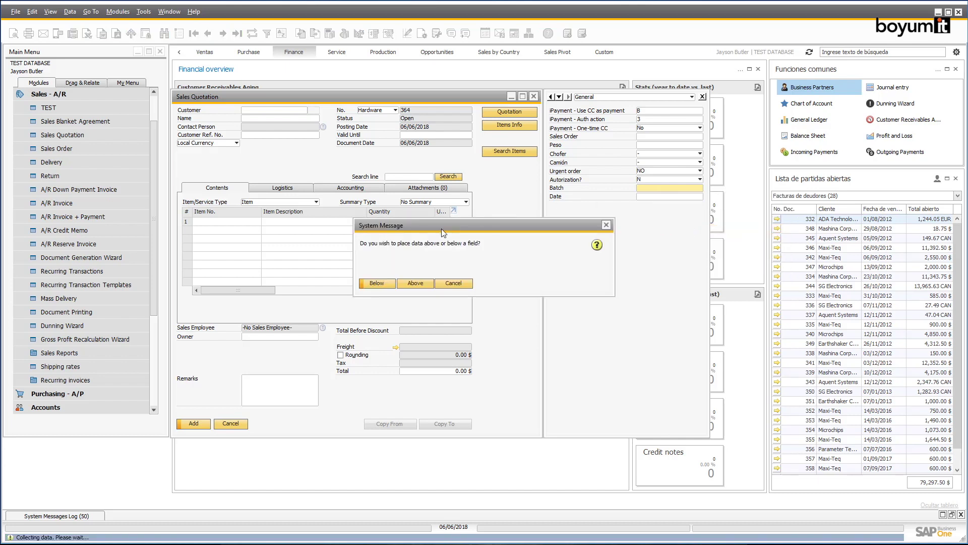
click(376, 283)
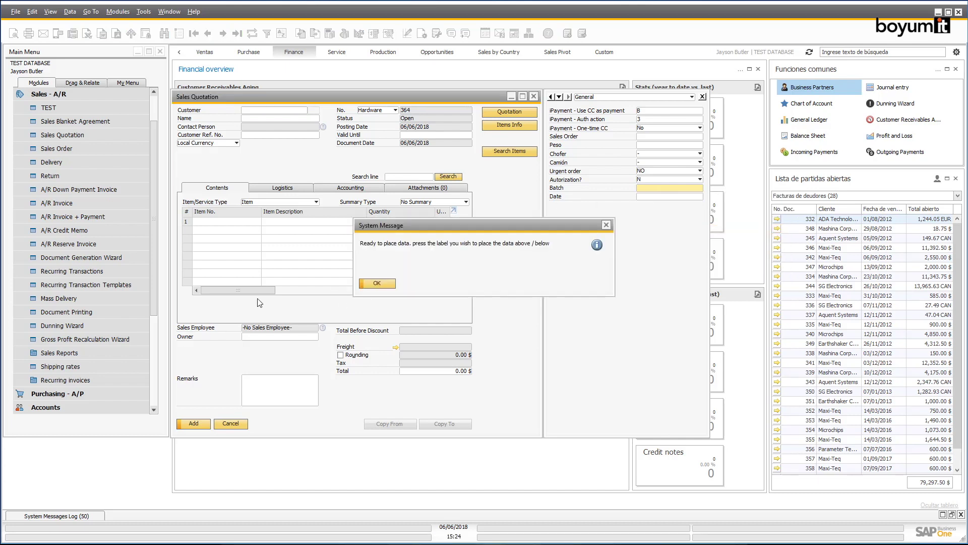
click(377, 283)
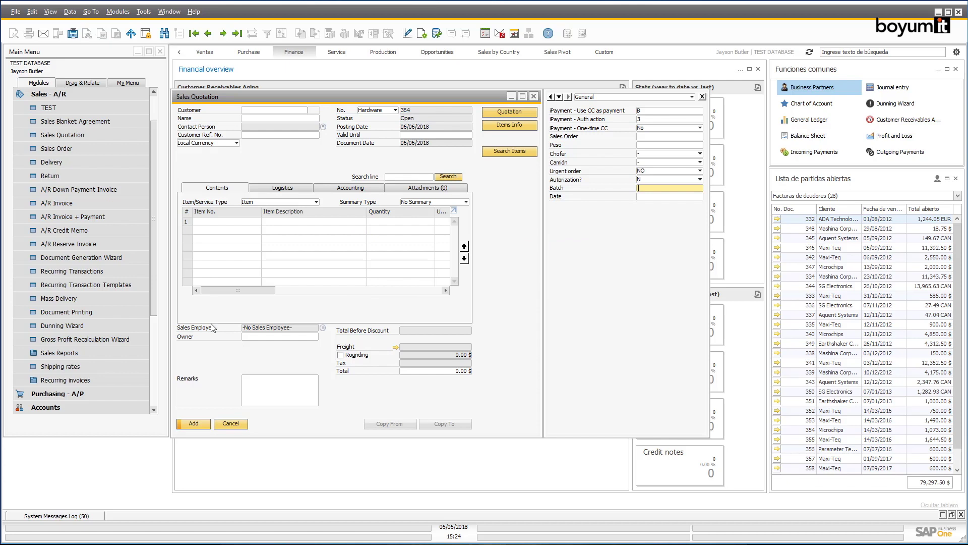
click(183, 337)
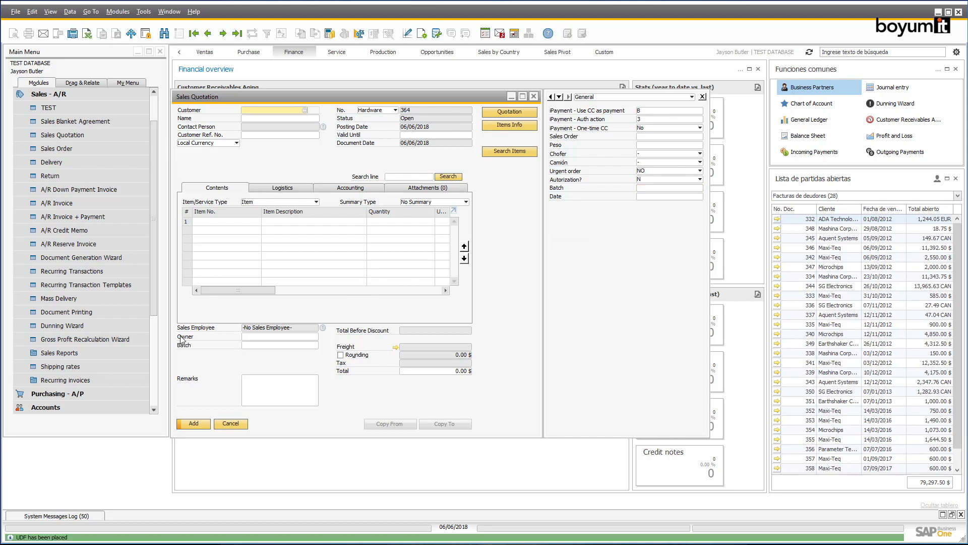
- Set Good Customer to N on the first business partner, Maxi-Teq, and update the record
click(703, 97)
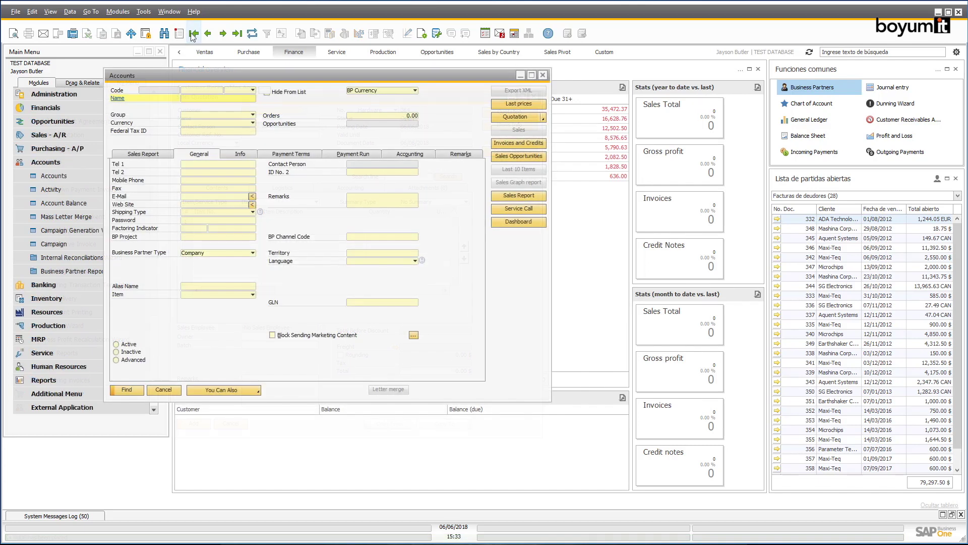
click(193, 34)
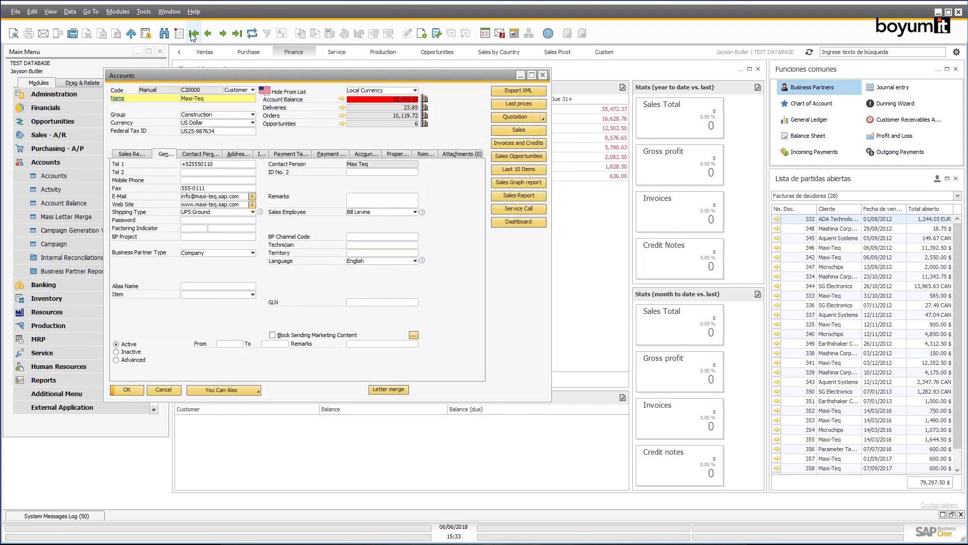
click(259, 154)
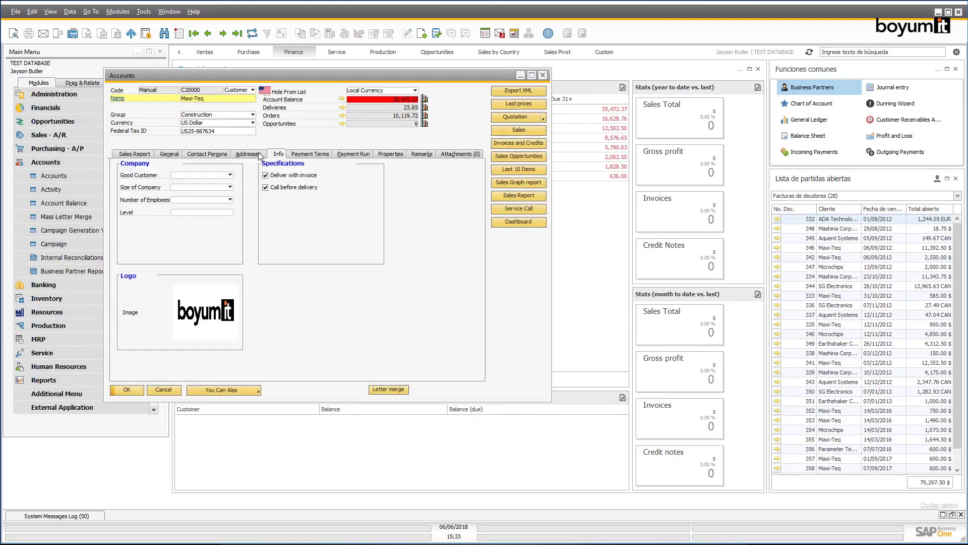
click(181, 175)
click(190, 189)
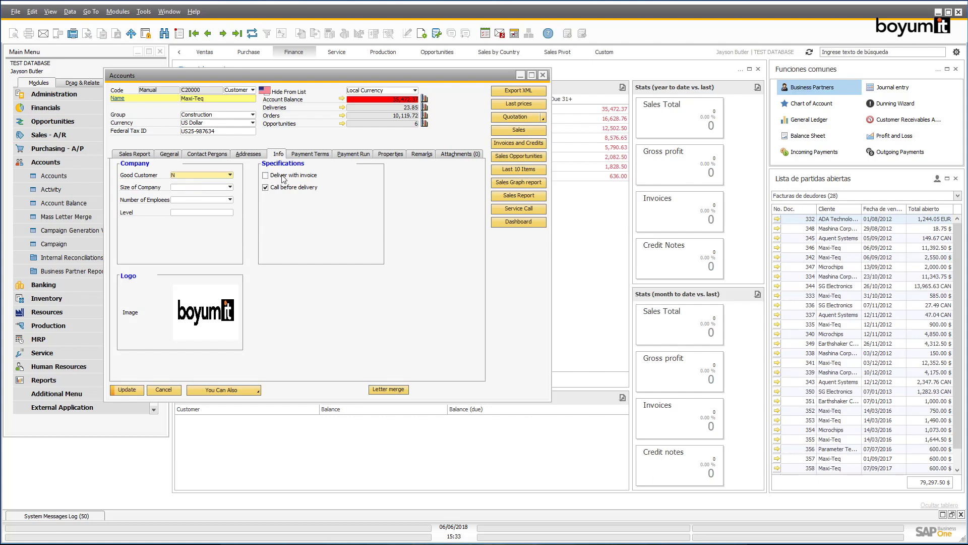
click(138, 389)
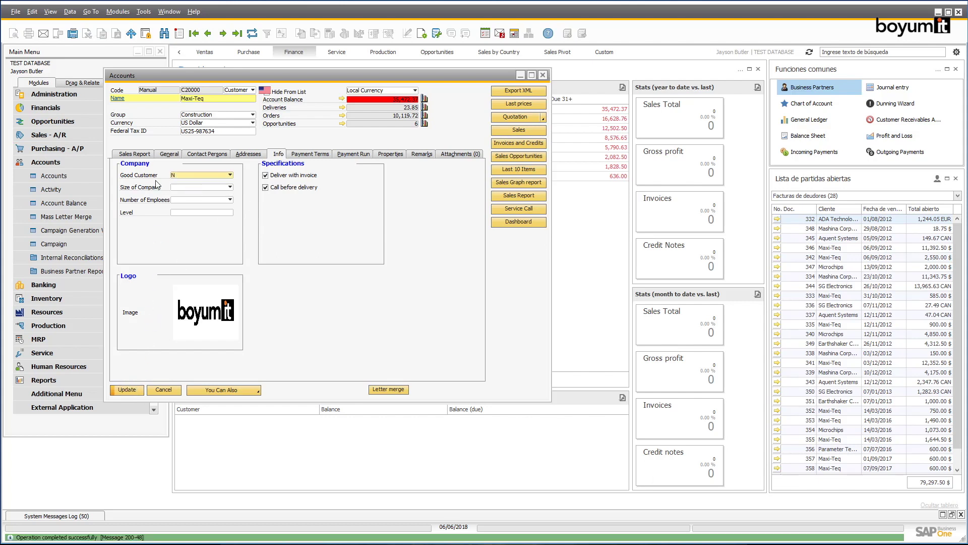
- Go to Parameter Technology and review credit memo 2 and invoice 4 from its sales report
click(131, 154)
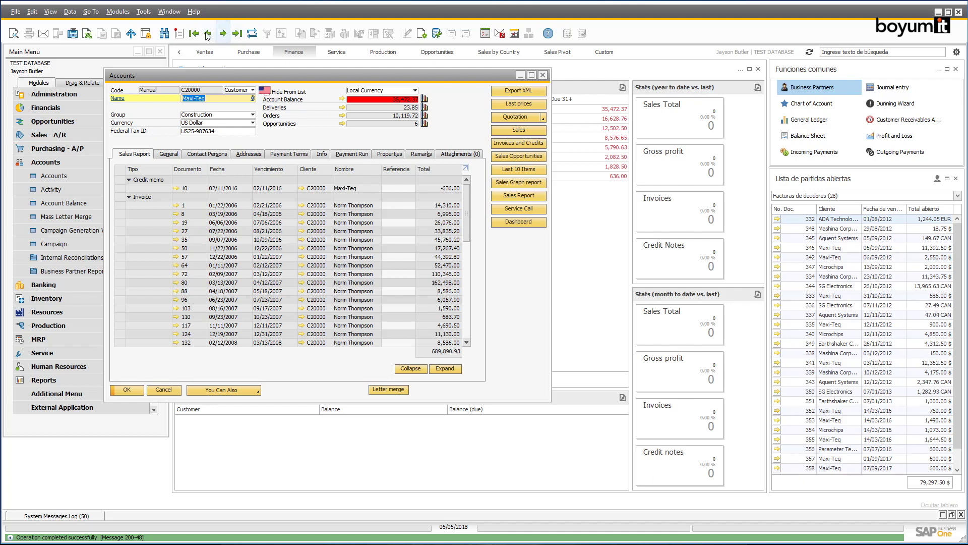
click(224, 35)
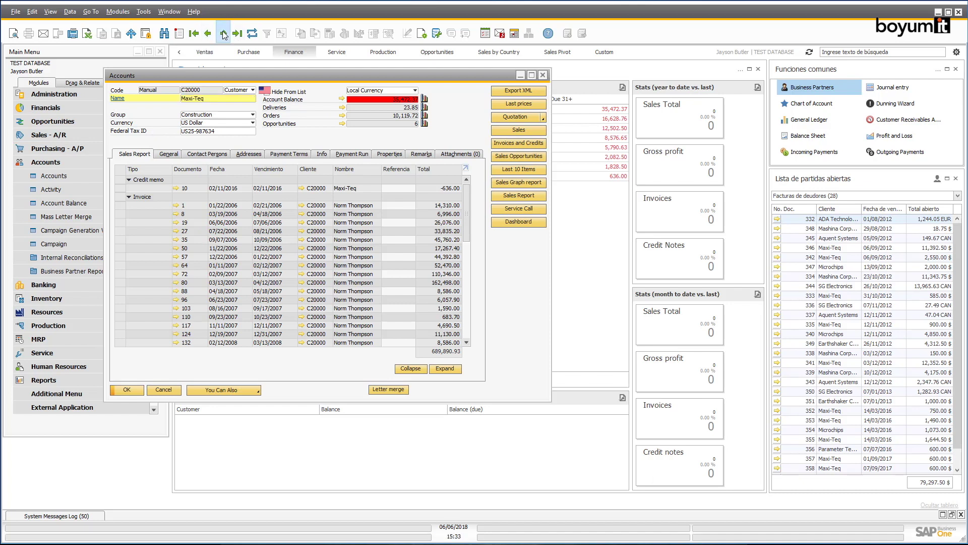
click(224, 35)
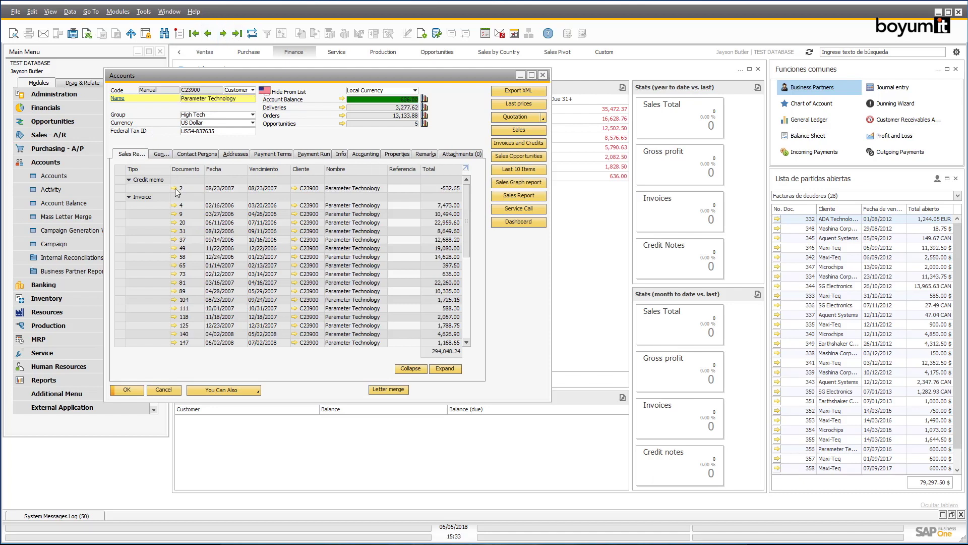
click(174, 189)
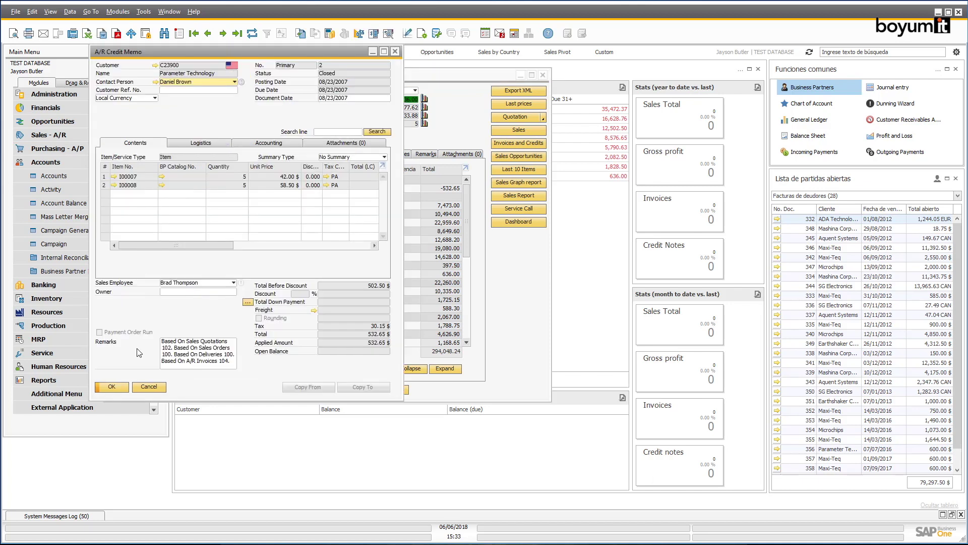
click(138, 389)
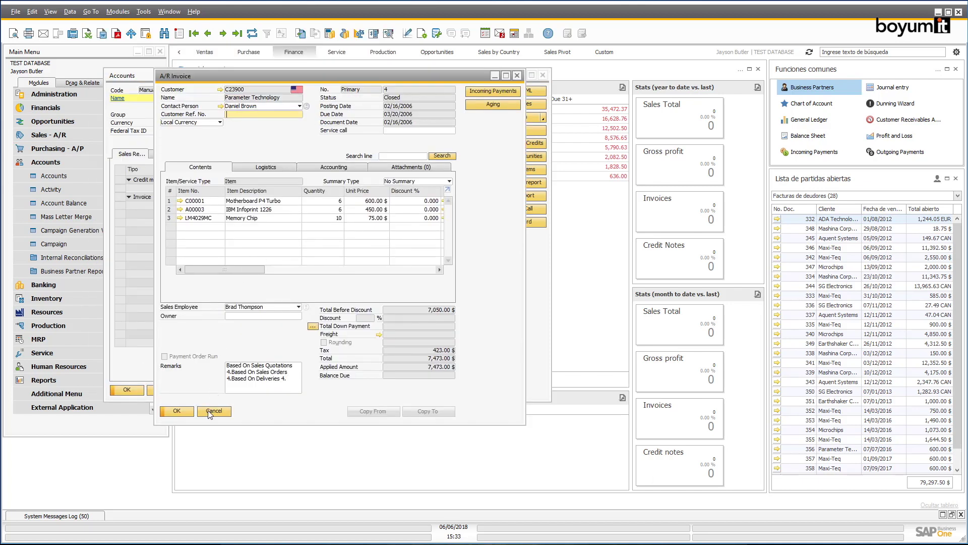
click(214, 410)
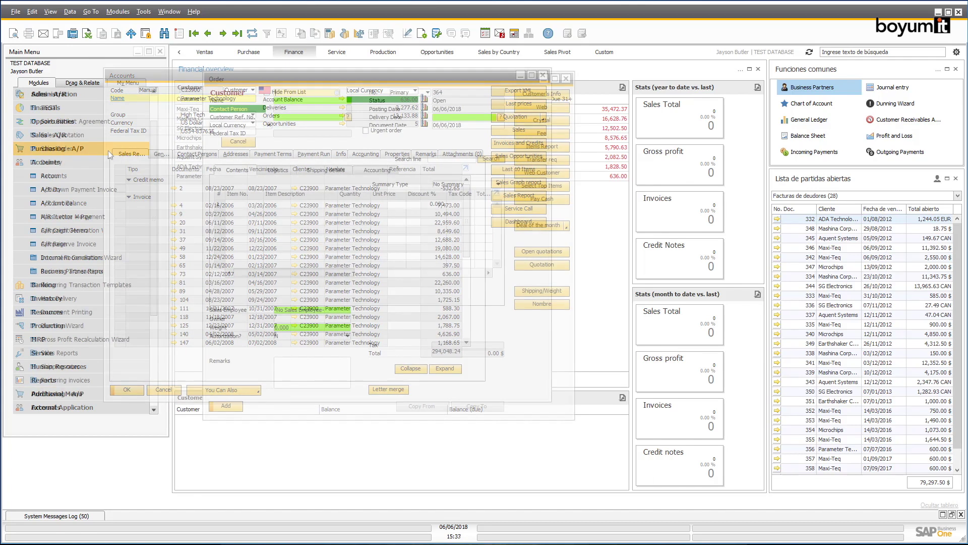
- Save help text 'This is the help for the field.' on the order's Weight field, button display, then cancel
click(60, 11)
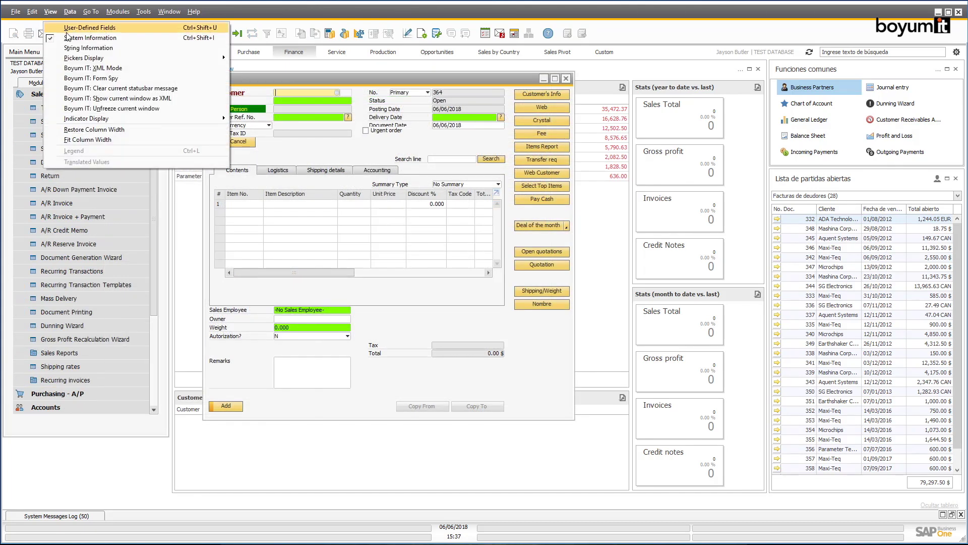
click(228, 300)
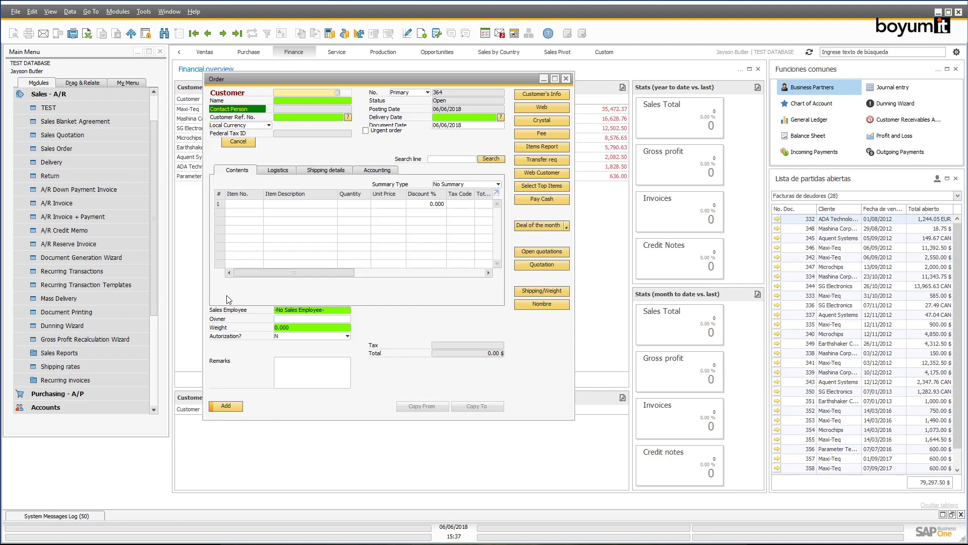
click(295, 329)
right_click(295, 328)
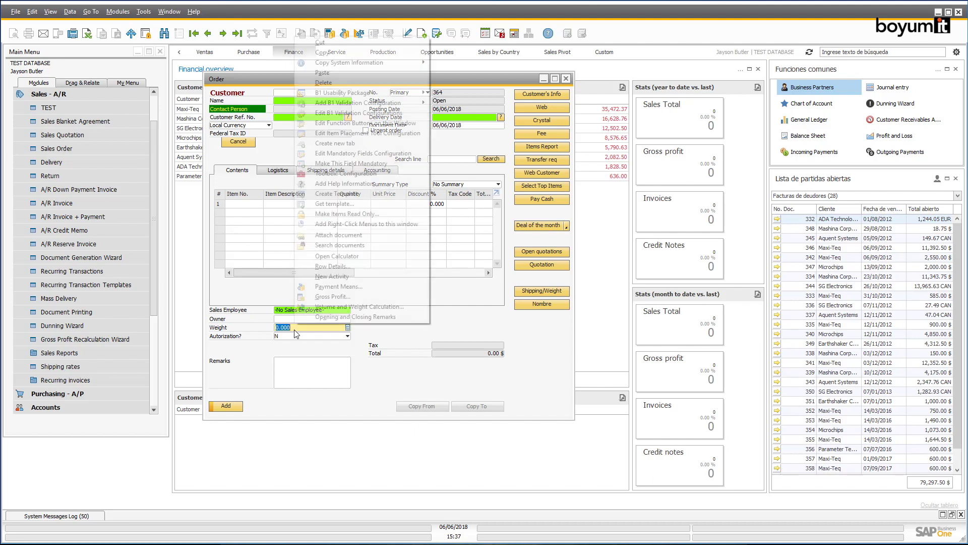
click(319, 186)
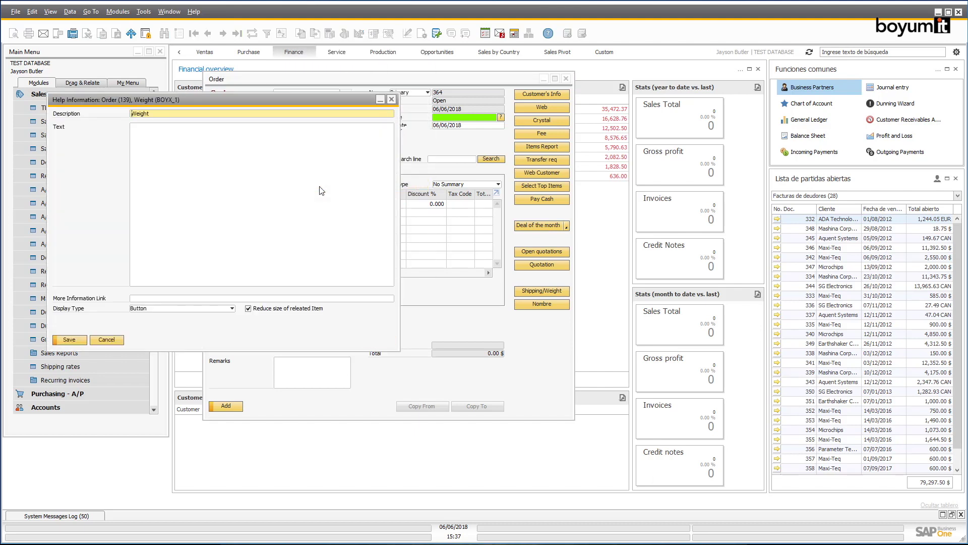
click(310, 189)
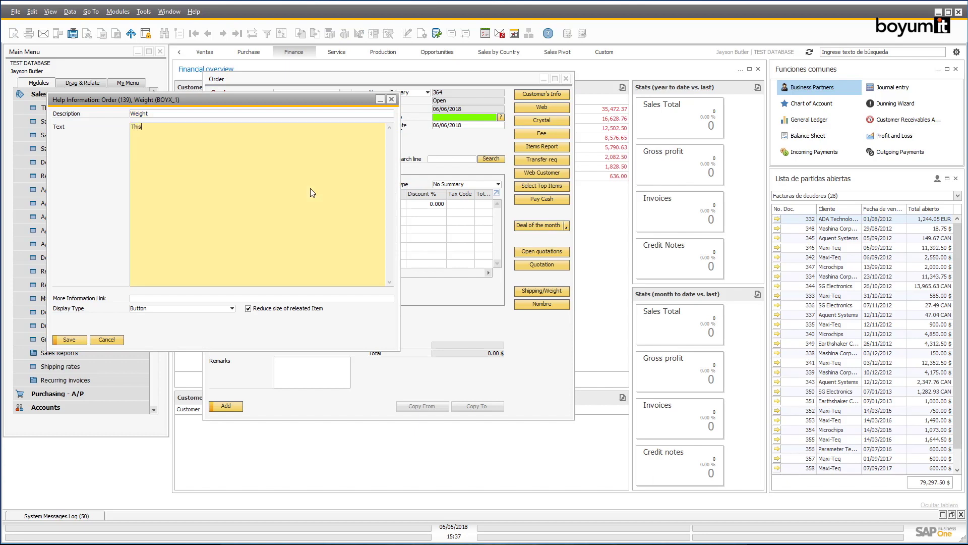
text(This is the help for the field.)
click(149, 309)
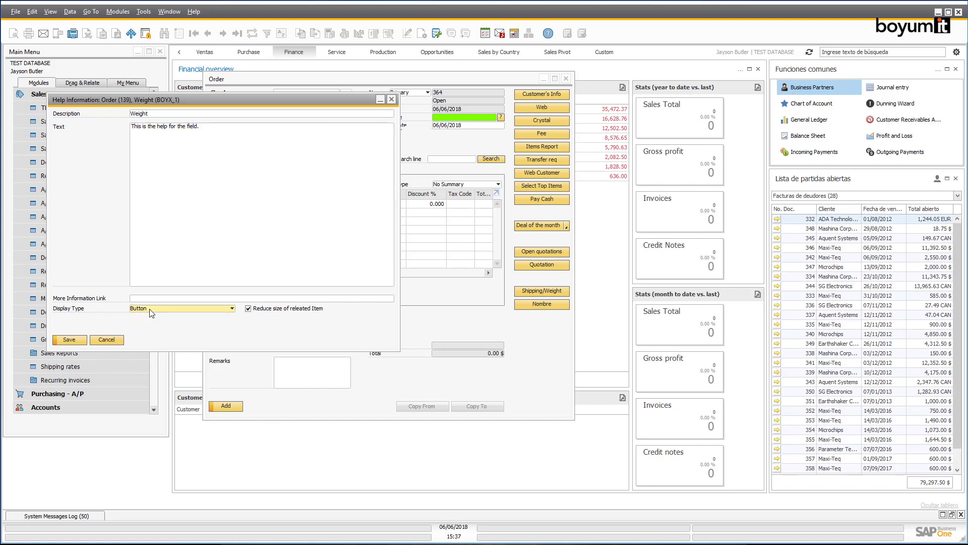
click(71, 340)
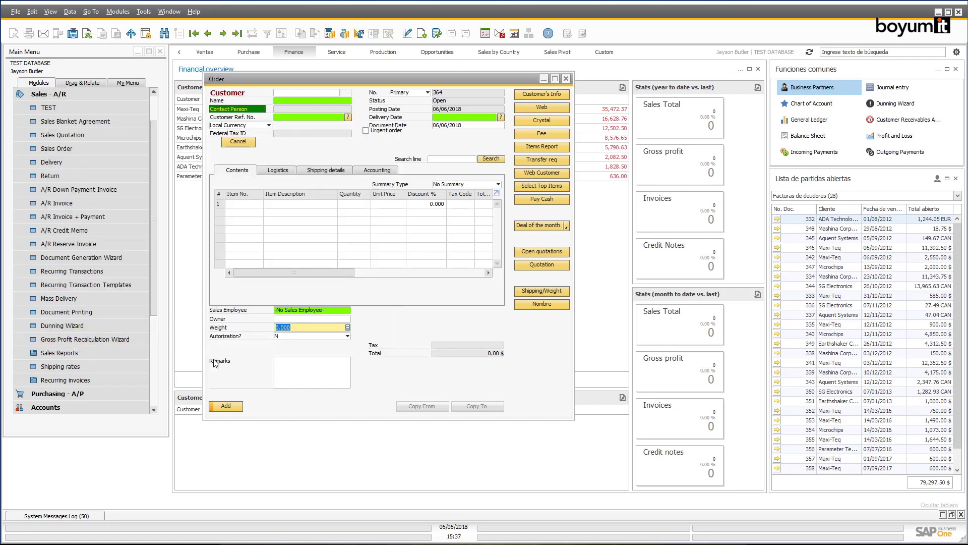
click(236, 141)
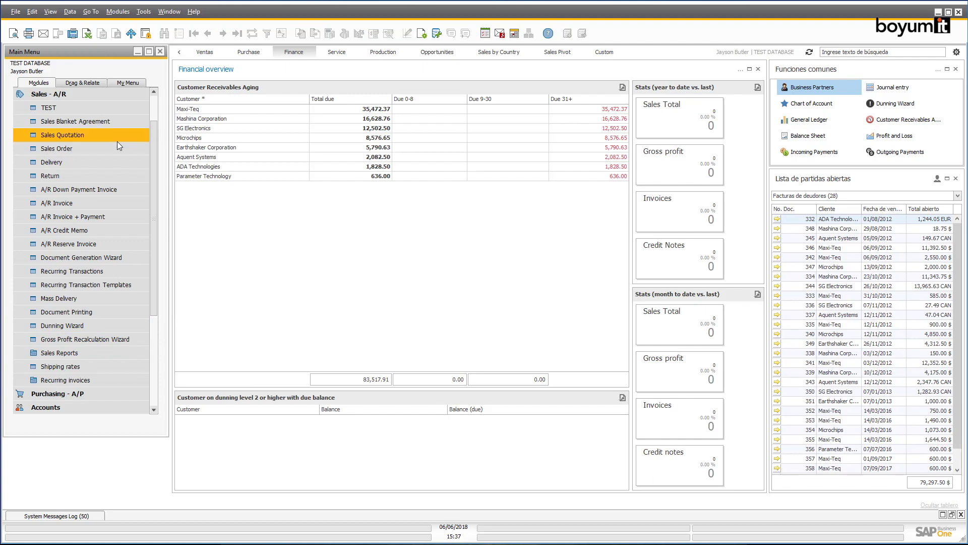
- Open a sales order and view the new help for the Weight field
click(97, 149)
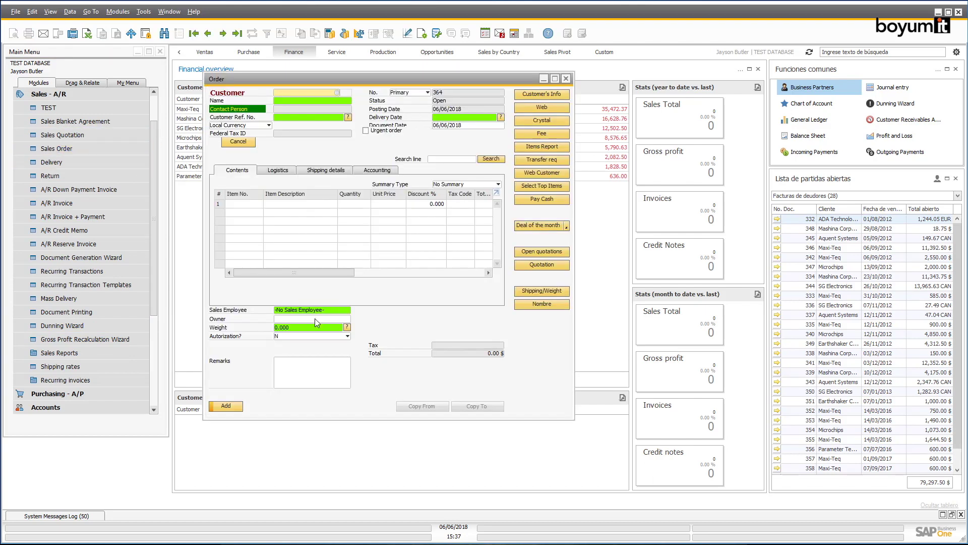
click(347, 328)
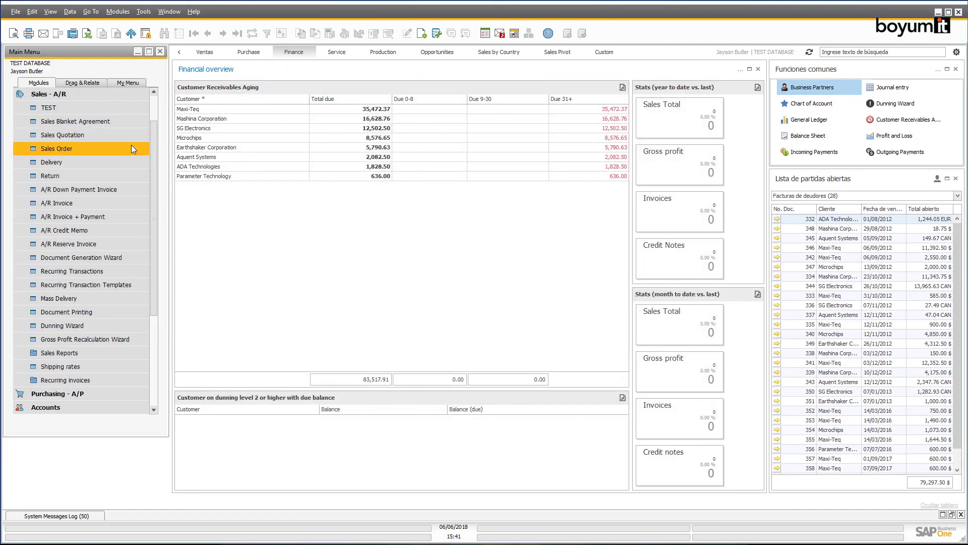
click(131, 148)
- Add Order function button row 17 captioned 'New' running Aging, save it, and close the order
right_click(289, 145)
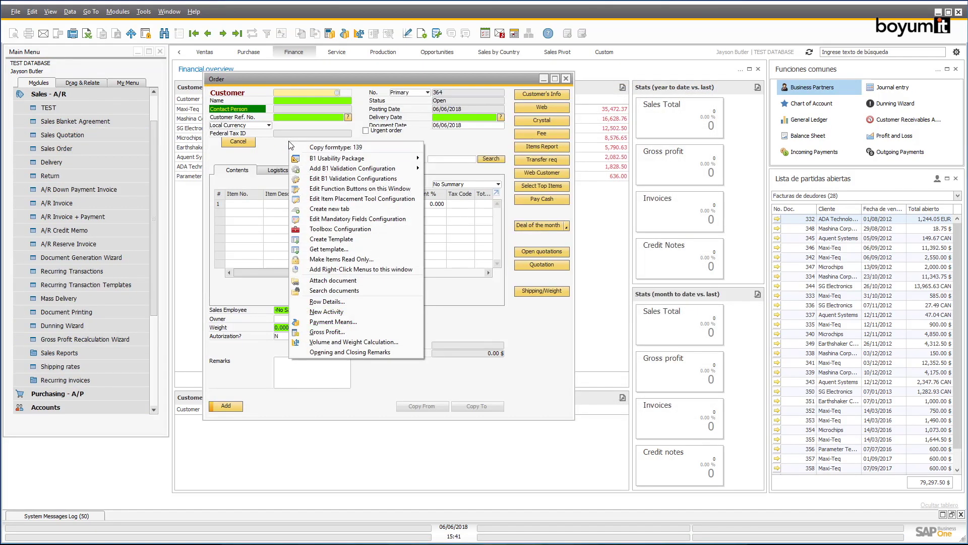
click(346, 192)
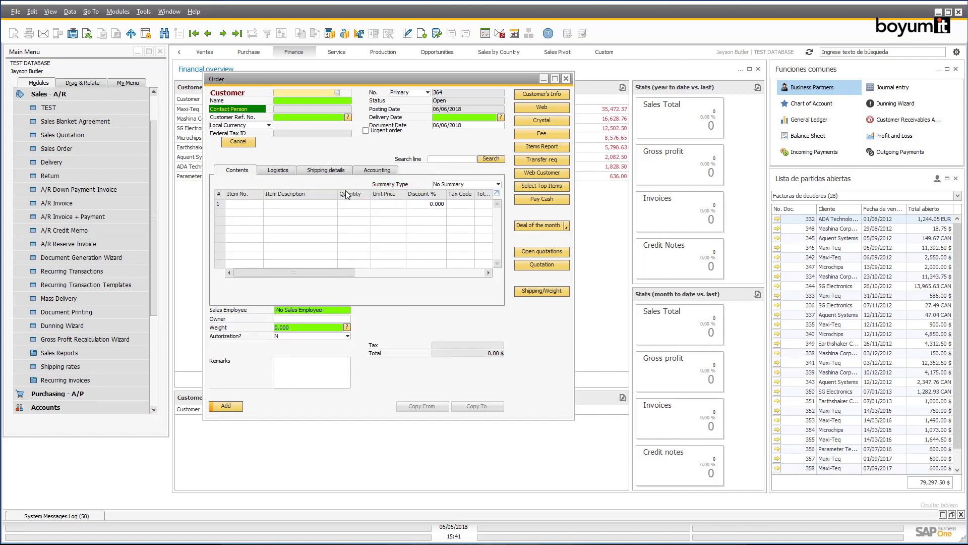
click(468, 170)
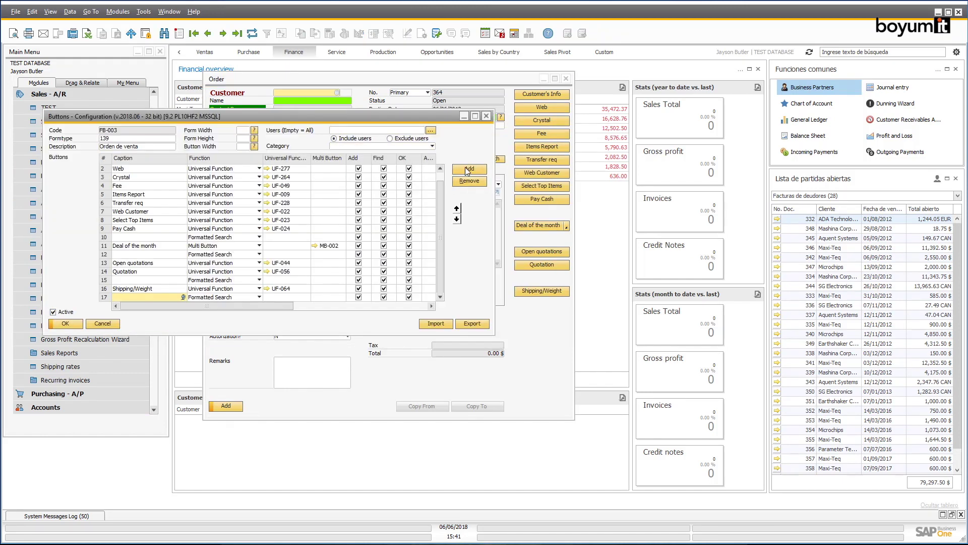
text(New)
click(250, 297)
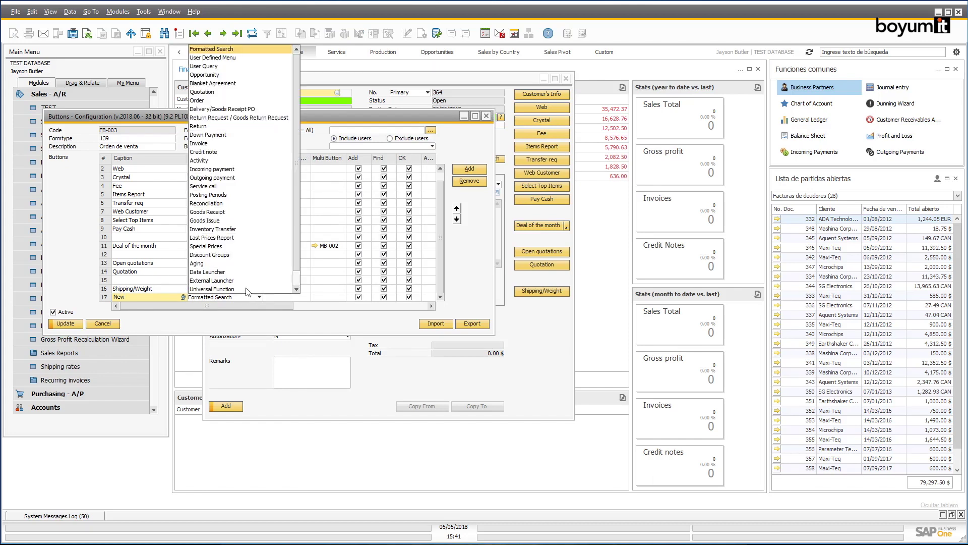
click(232, 263)
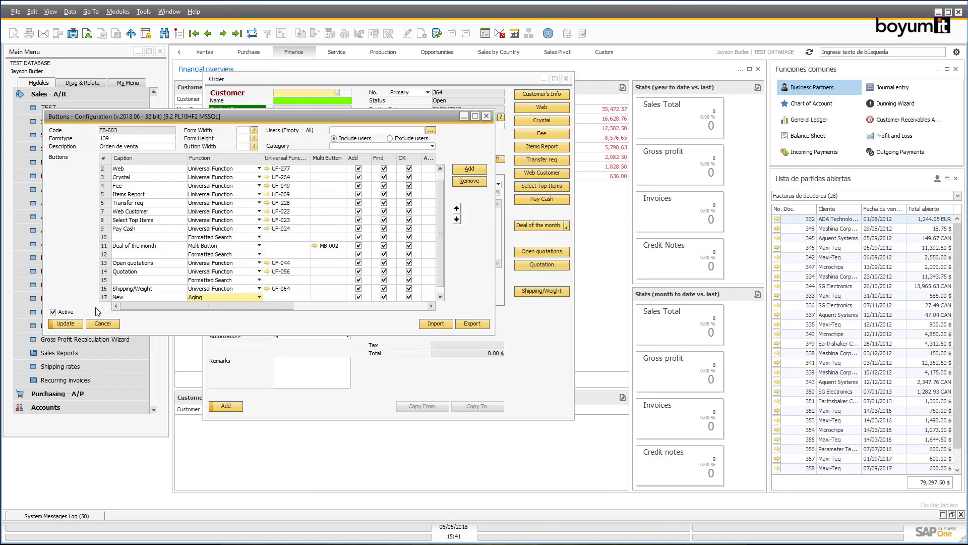
click(71, 327)
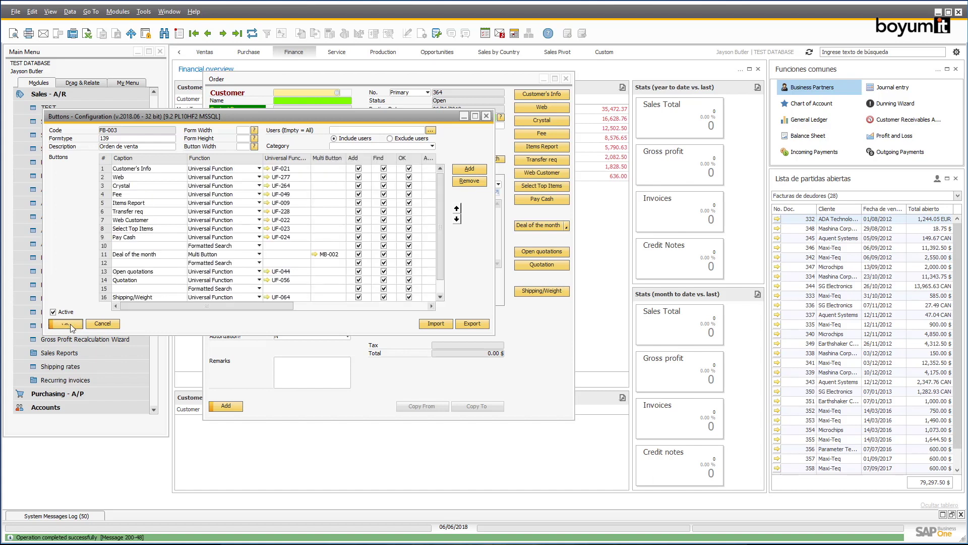
click(69, 326)
click(238, 142)
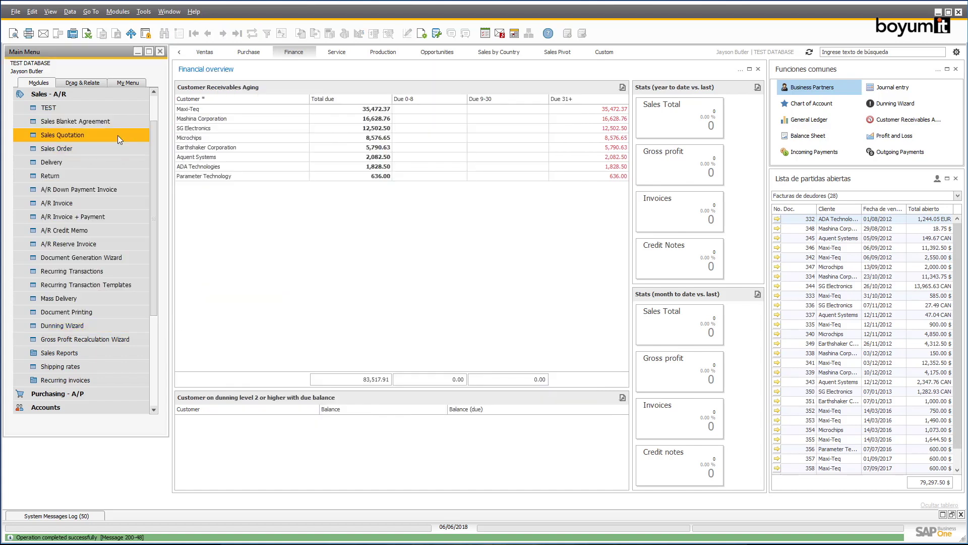
- Browse back to sales order 362 and run the customer receivables aging report via the New button
click(98, 147)
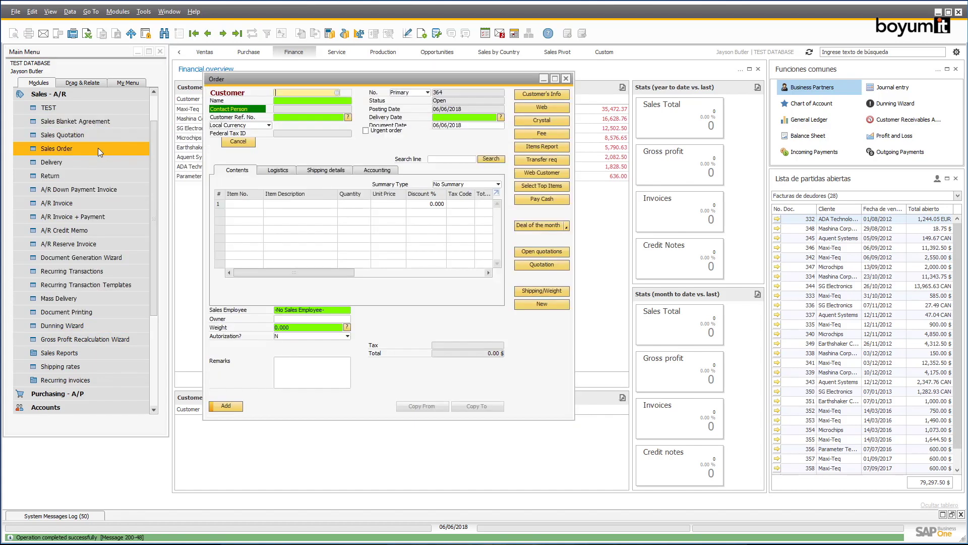
click(207, 34)
click(207, 35)
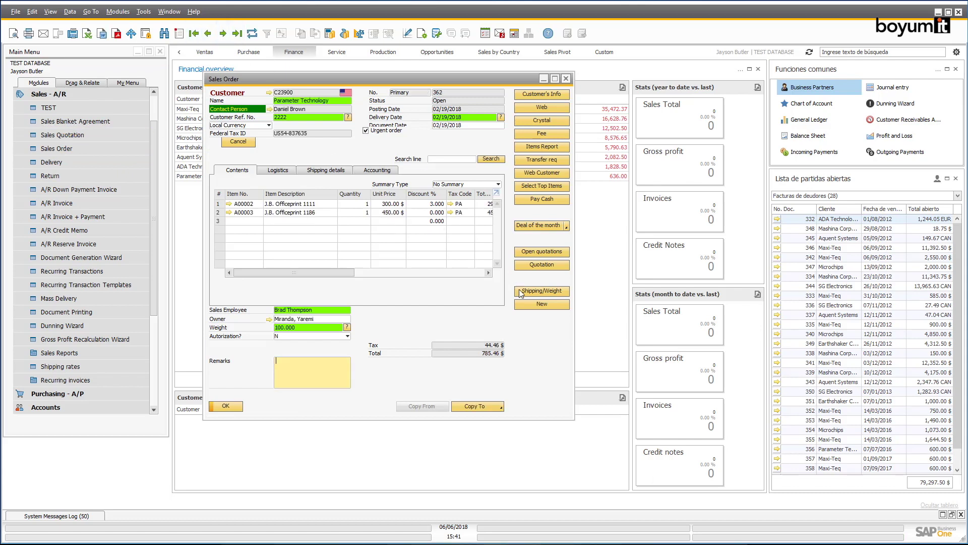
click(532, 301)
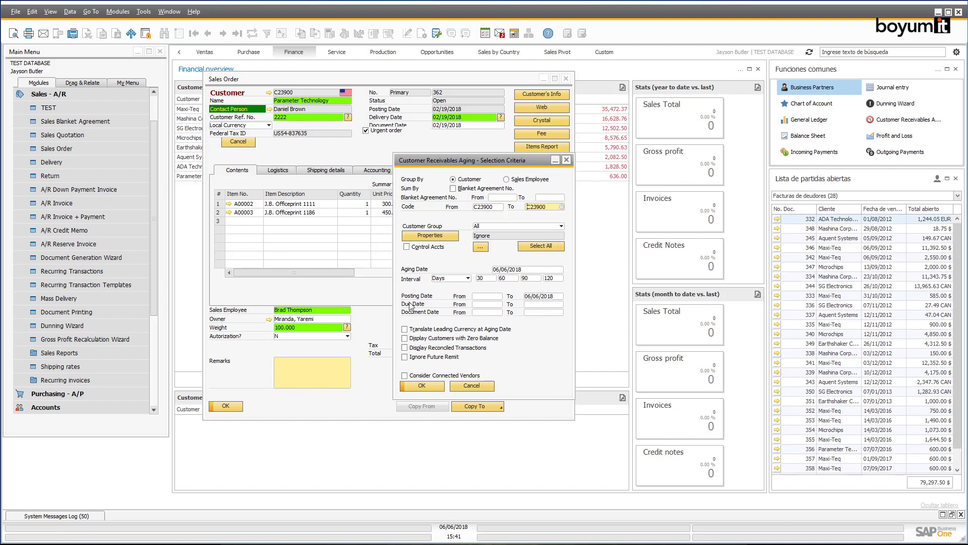
click(431, 389)
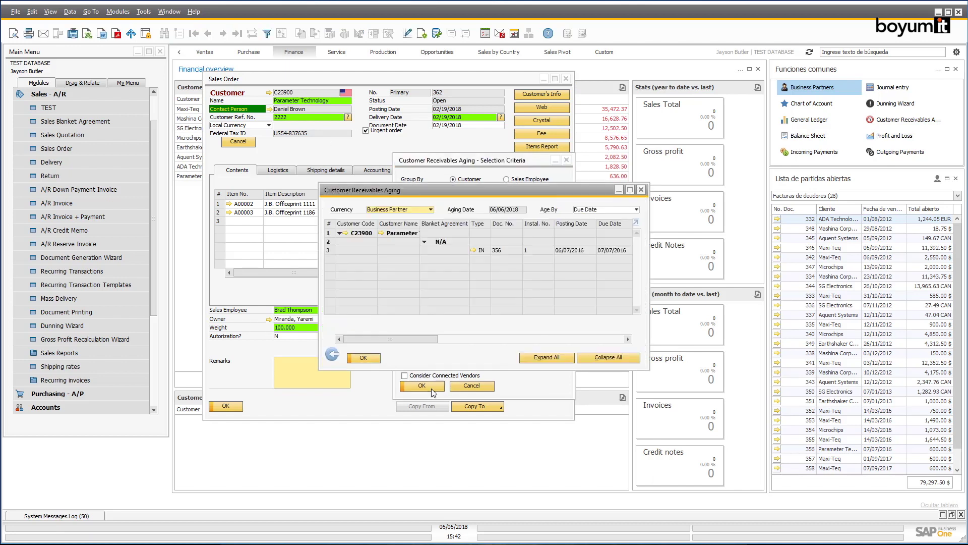
click(363, 357)
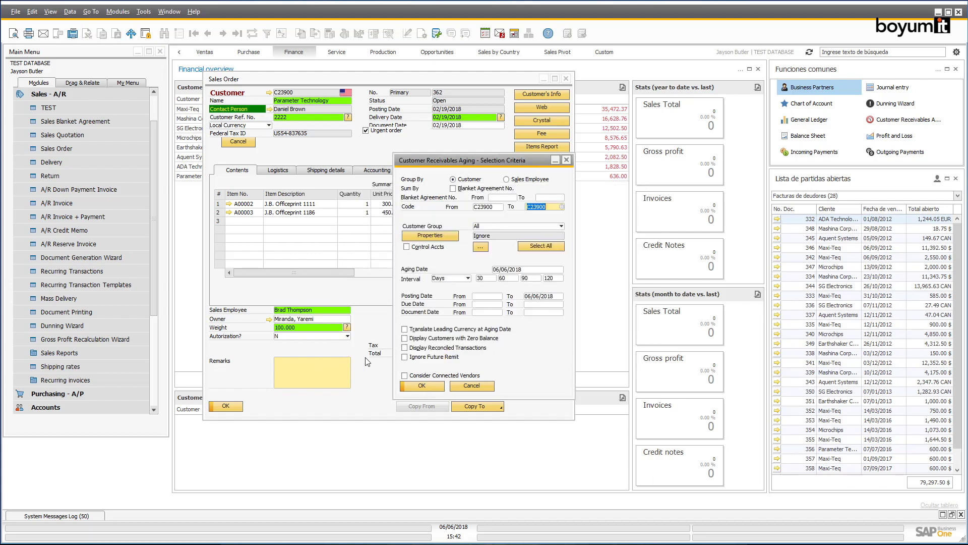
click(472, 386)
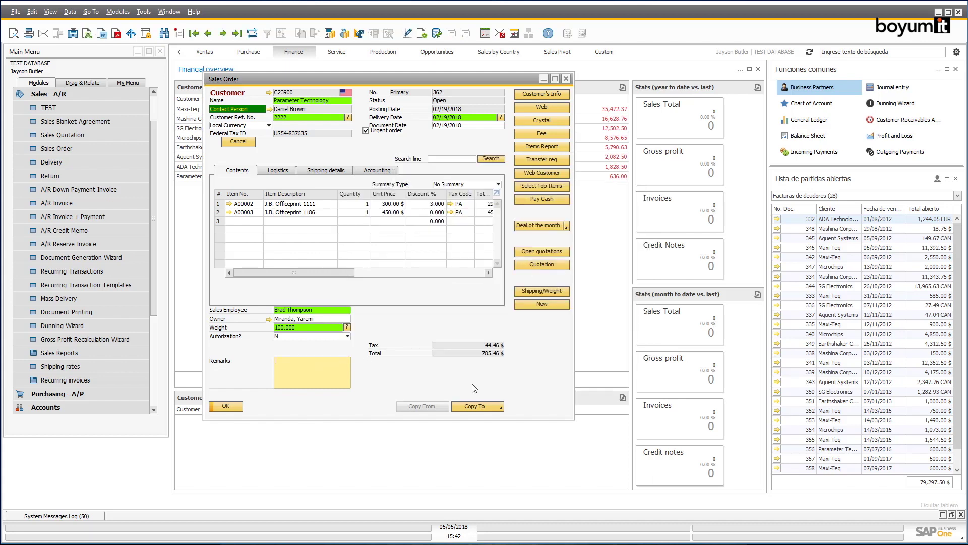
- View the Crystal invoice report, then open business partner C23900's record
click(525, 119)
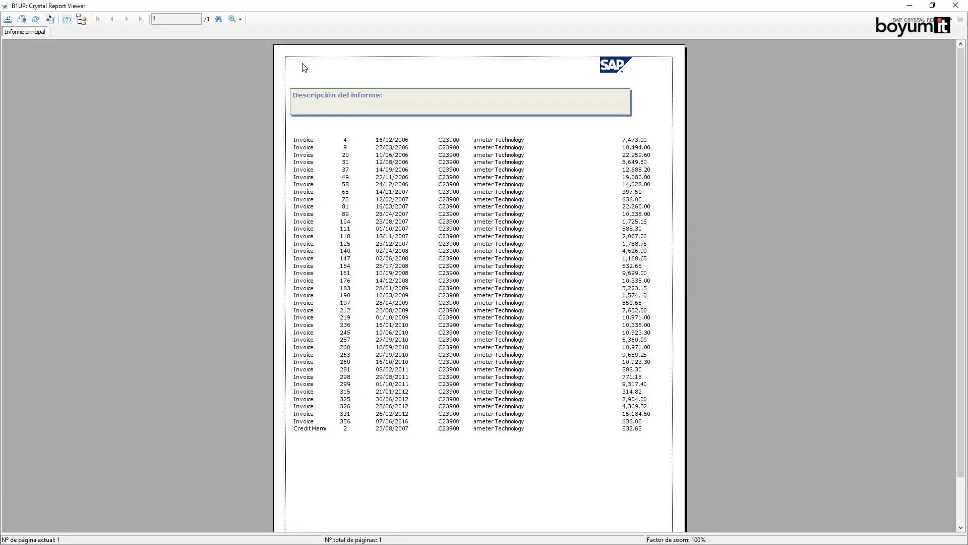
click(955, 5)
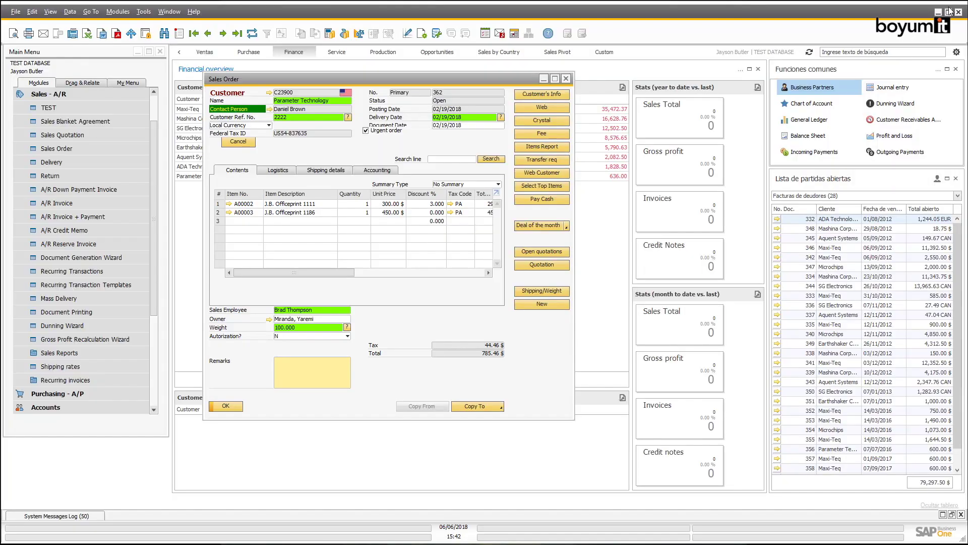
click(269, 94)
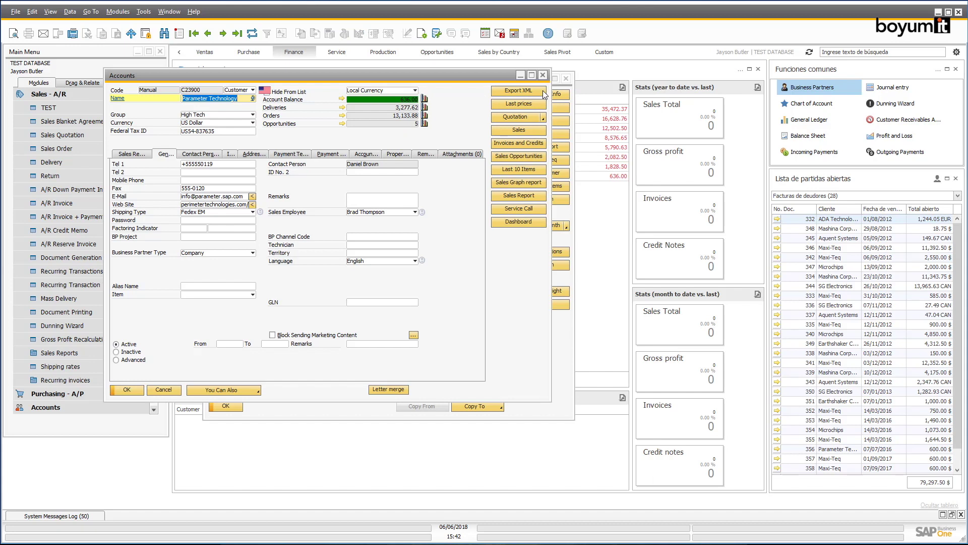
- Check the partner's last prices and view its sales graph with the blue bar palette
click(542, 107)
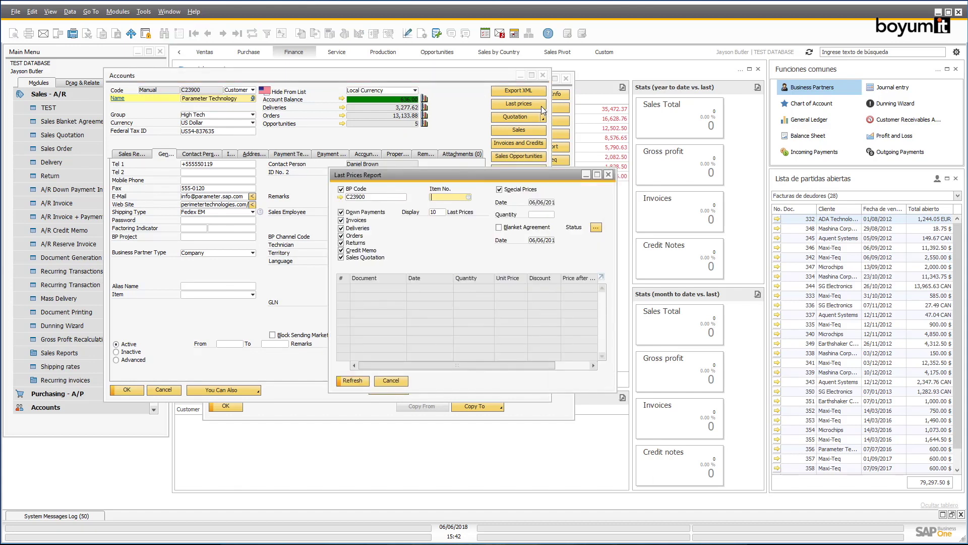
click(609, 174)
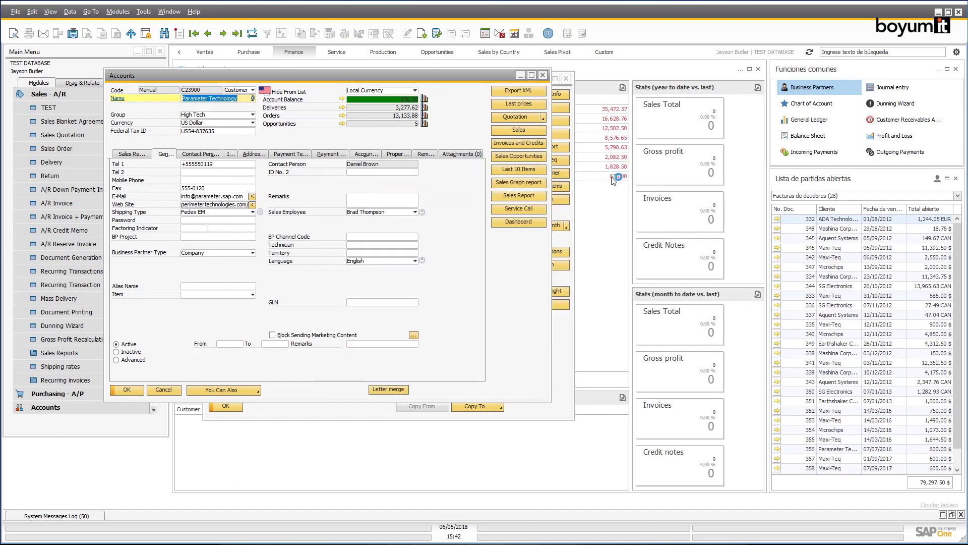
click(538, 182)
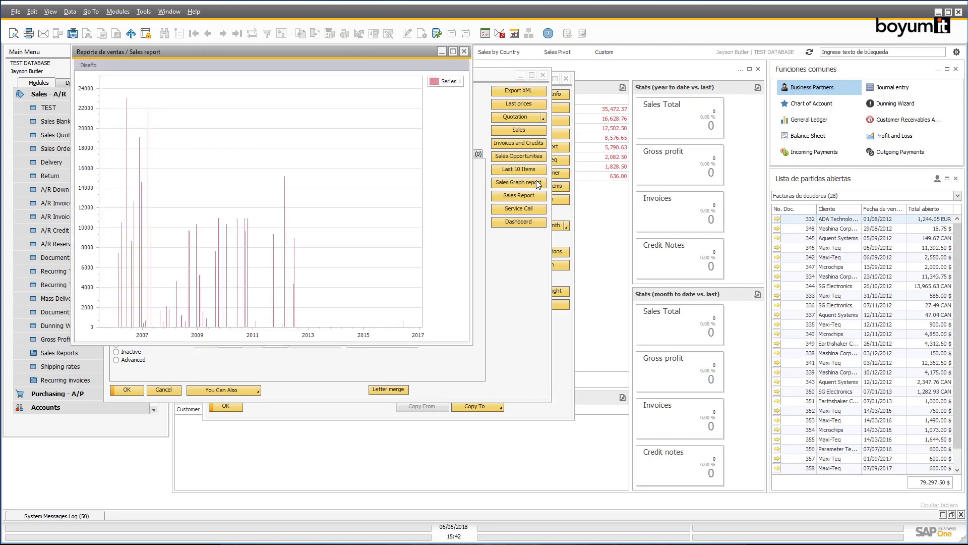
click(94, 66)
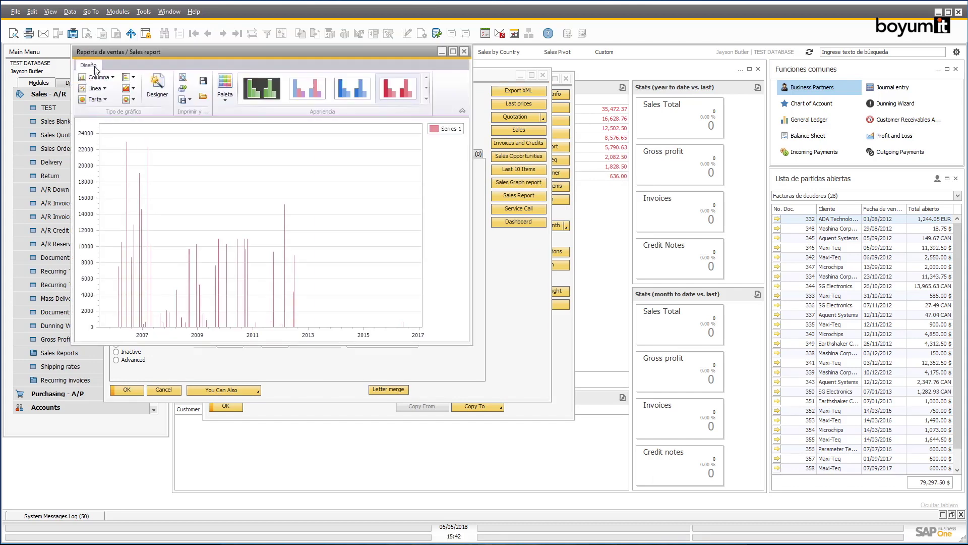
click(317, 93)
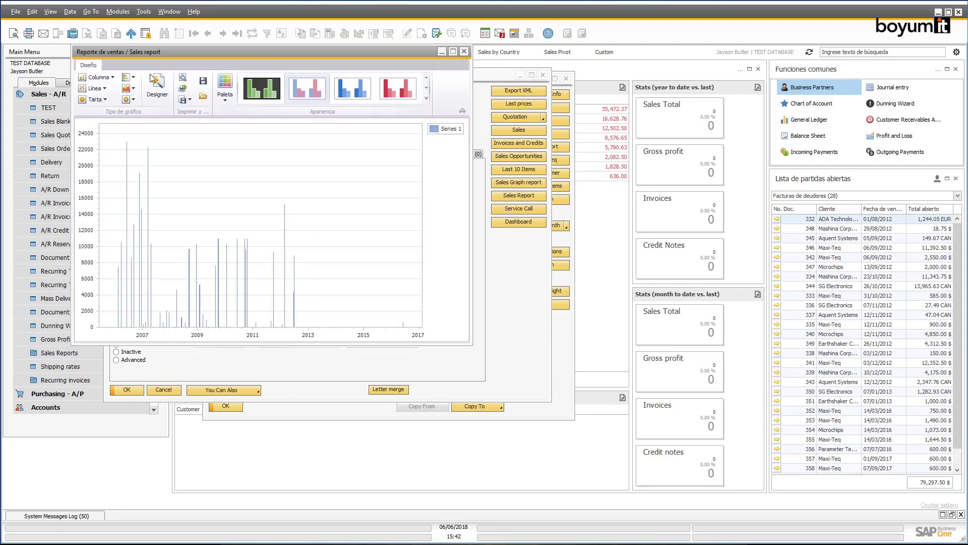
click(462, 110)
click(462, 55)
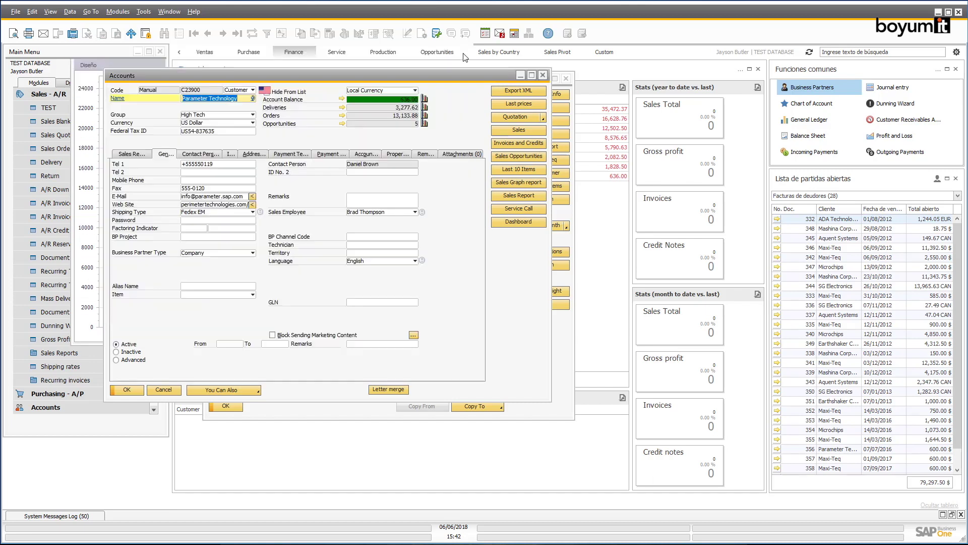
- Open the partner dashboard, enlarge Open Opportunities, and open opportunity 17 in detail
click(514, 223)
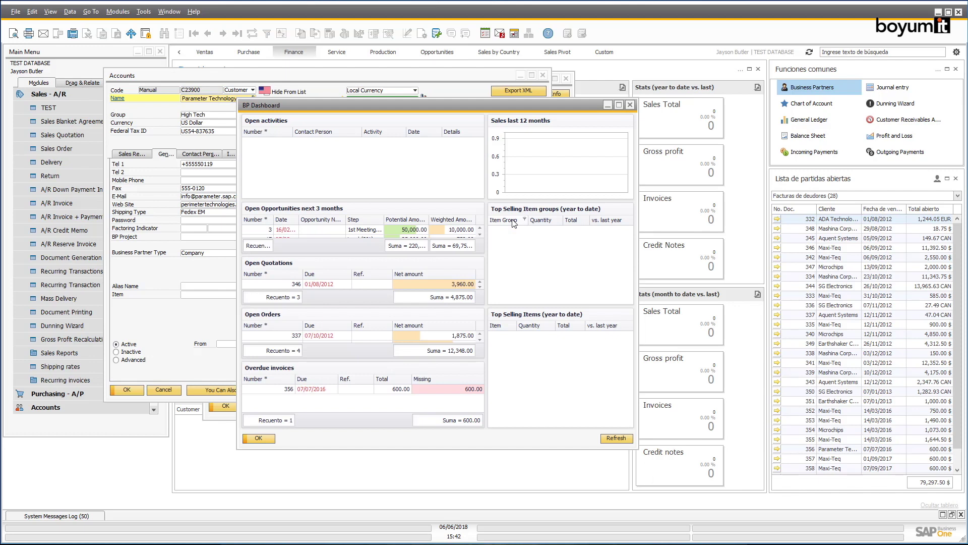
drag(455, 202, 454, 184)
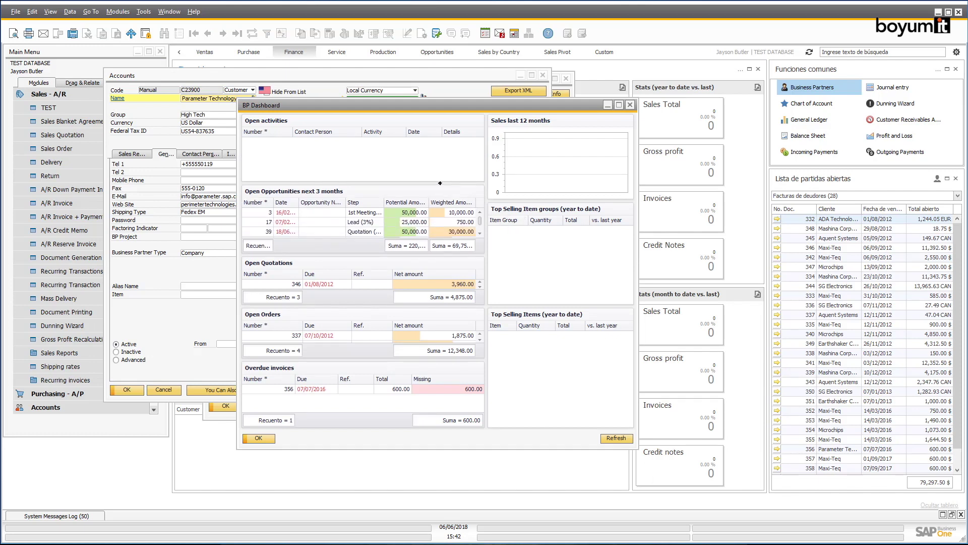
click(266, 225)
double_click(266, 225)
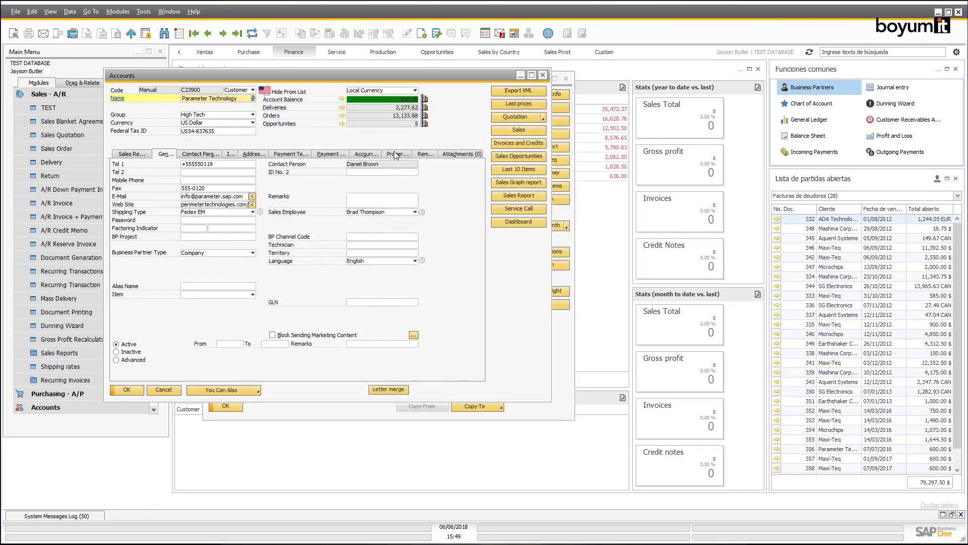
right_click(428, 195)
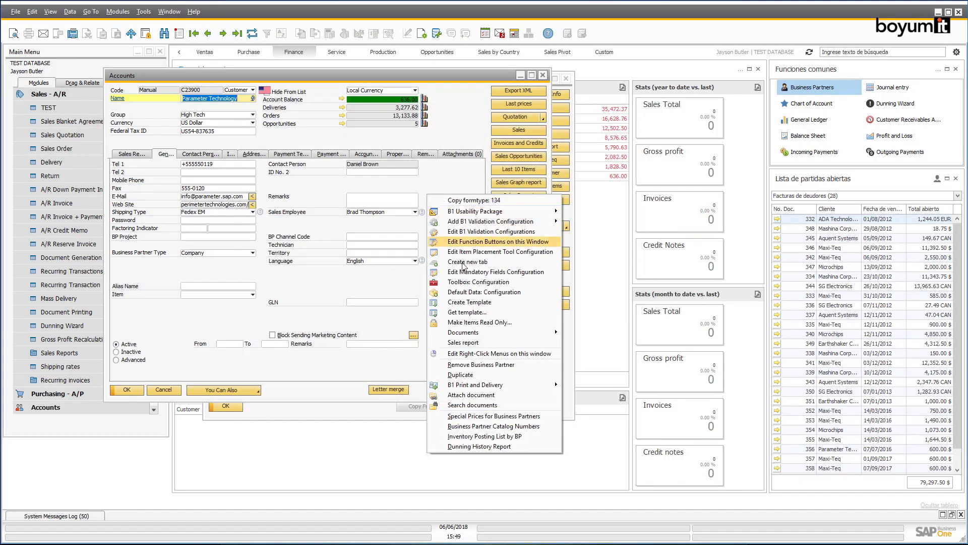
- Caption Menuitem 6 'New Report', indent it under Reports, assign Aging, and save the menu setup
click(473, 353)
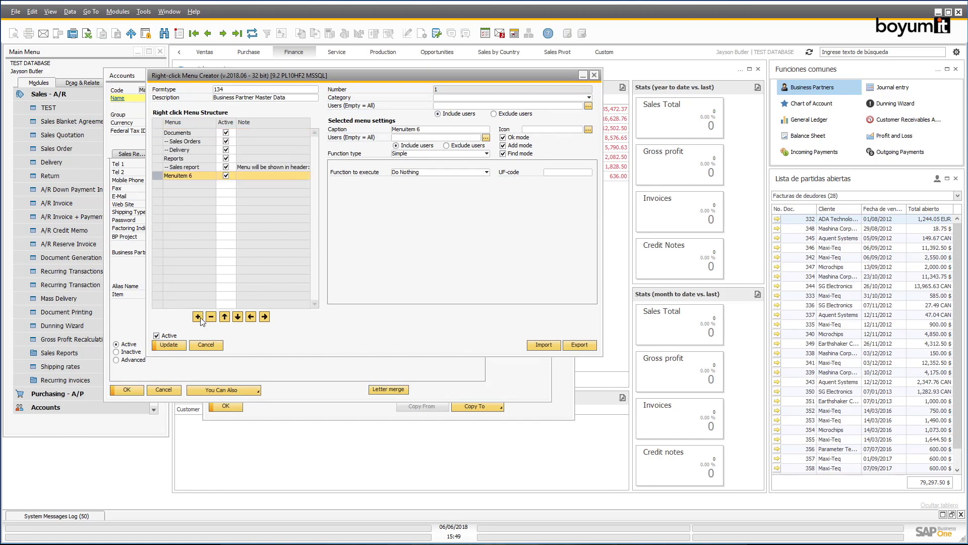
click(431, 130)
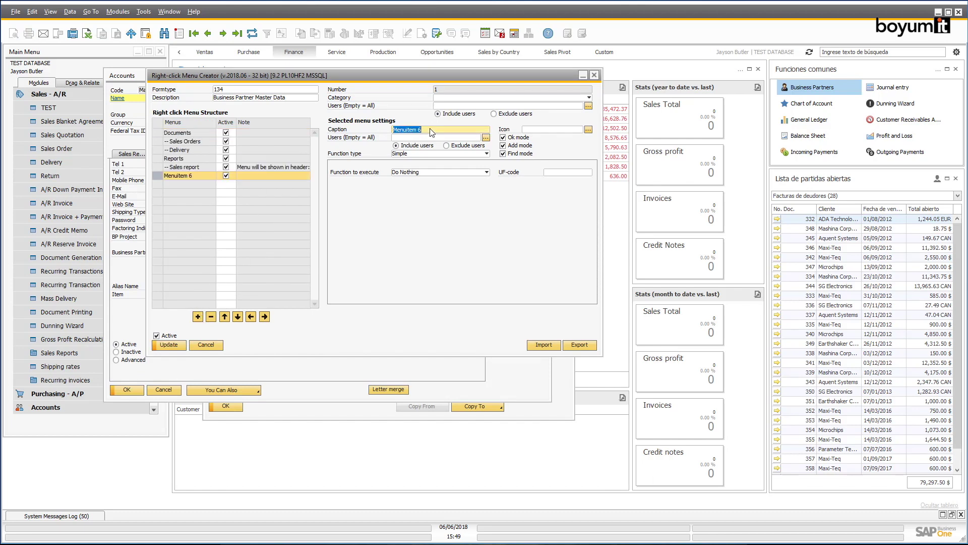
text(New Report)
key(Tab)
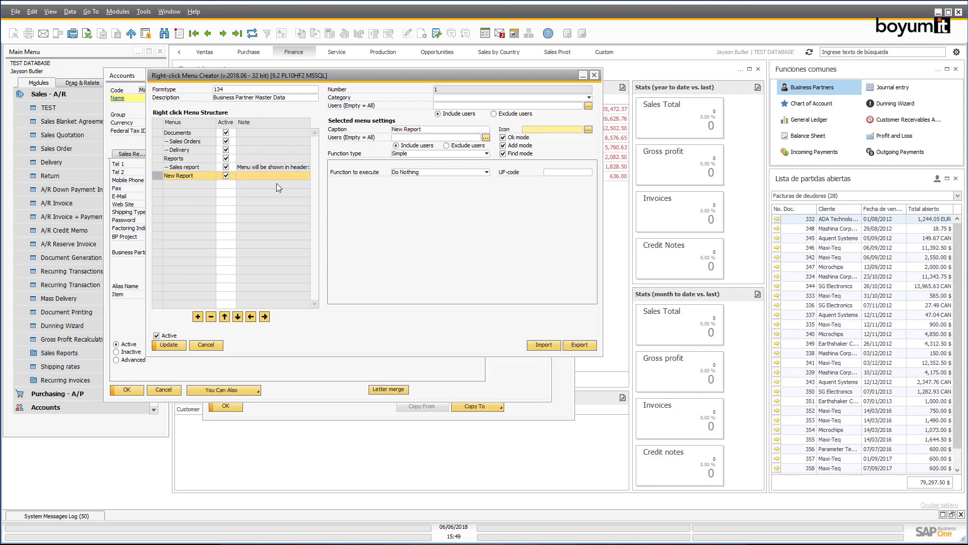
click(264, 316)
click(485, 172)
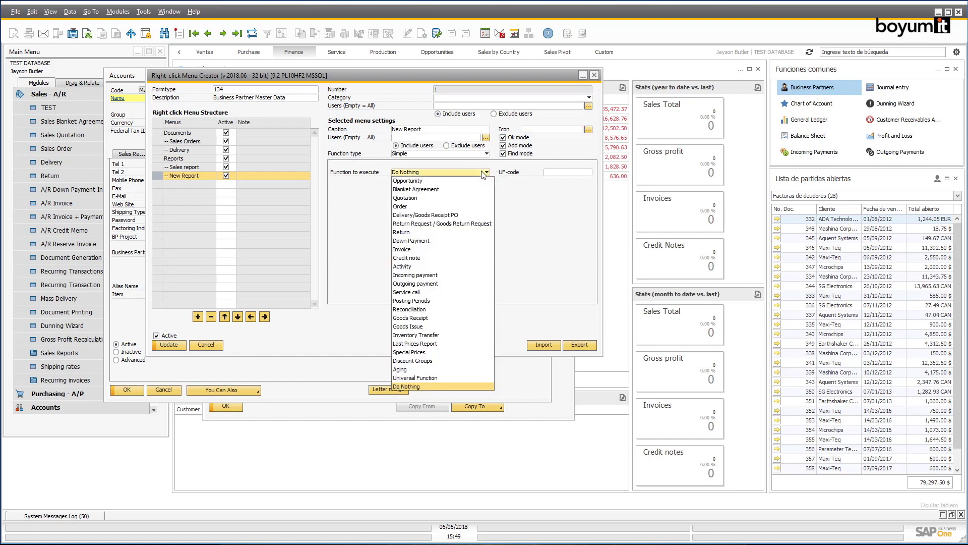
click(413, 369)
click(177, 345)
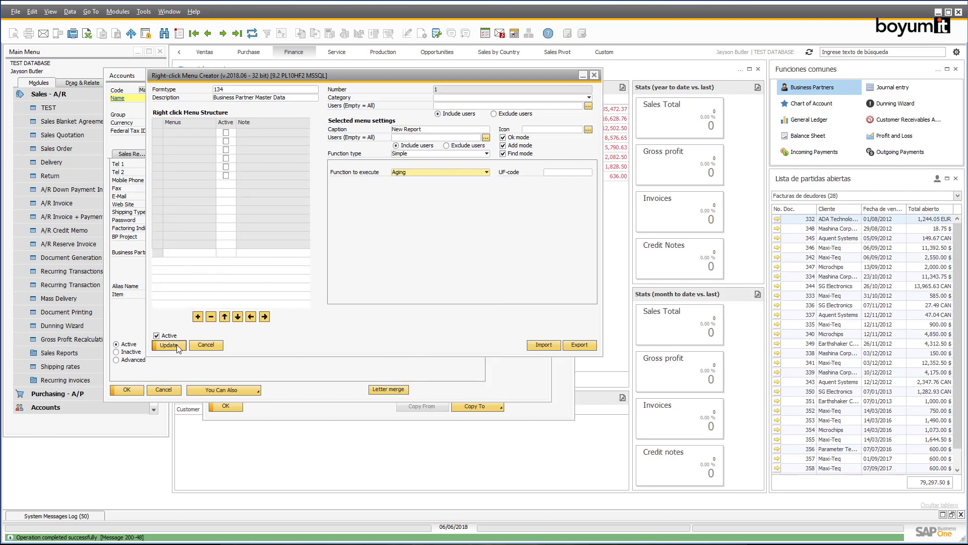
click(169, 345)
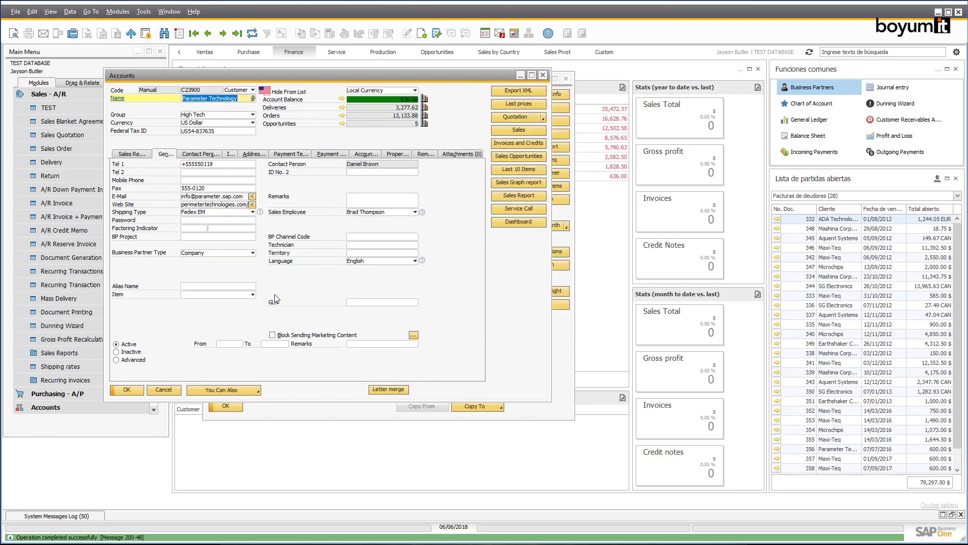
right_click(306, 279)
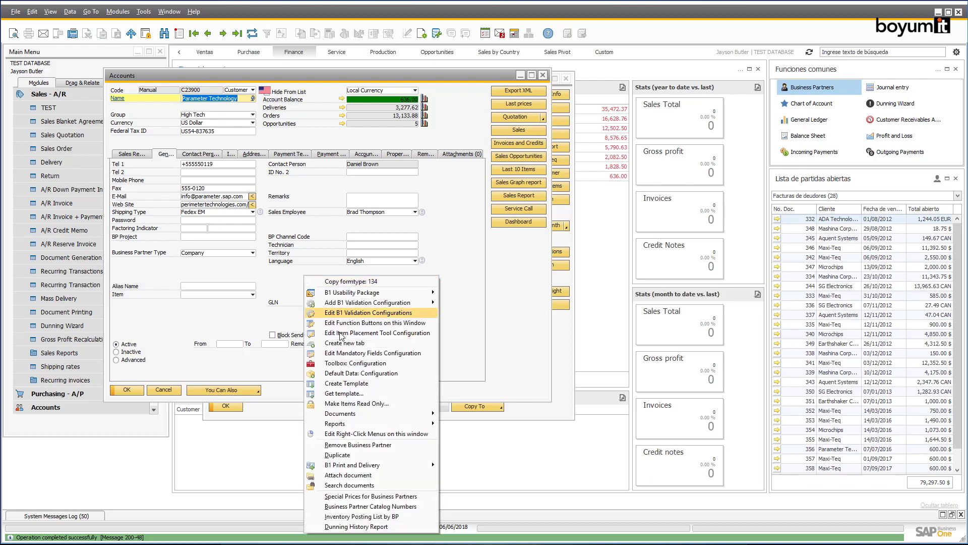
- Run the aging report for Parameter Technology from Reports > New Report, then show the dashboard
mouse_move(347, 426)
click(472, 433)
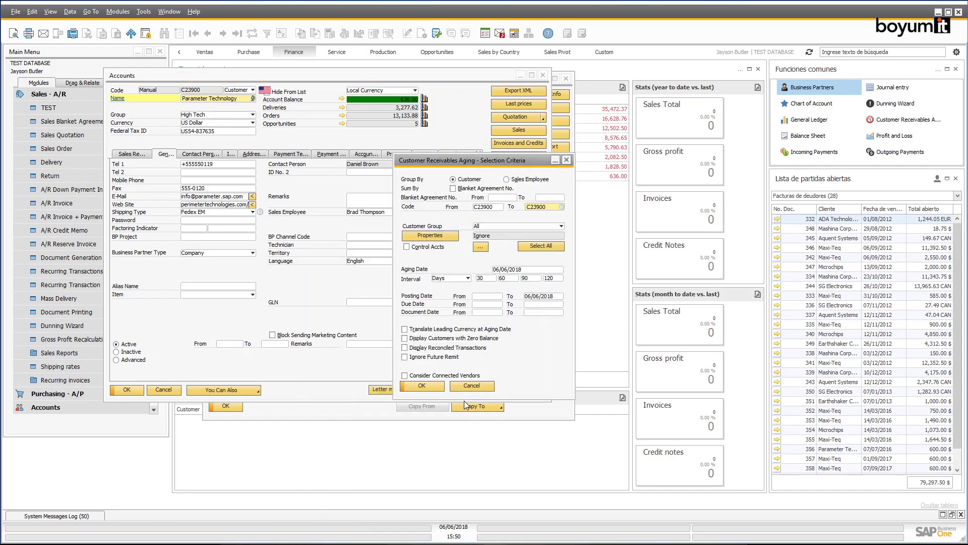
click(437, 389)
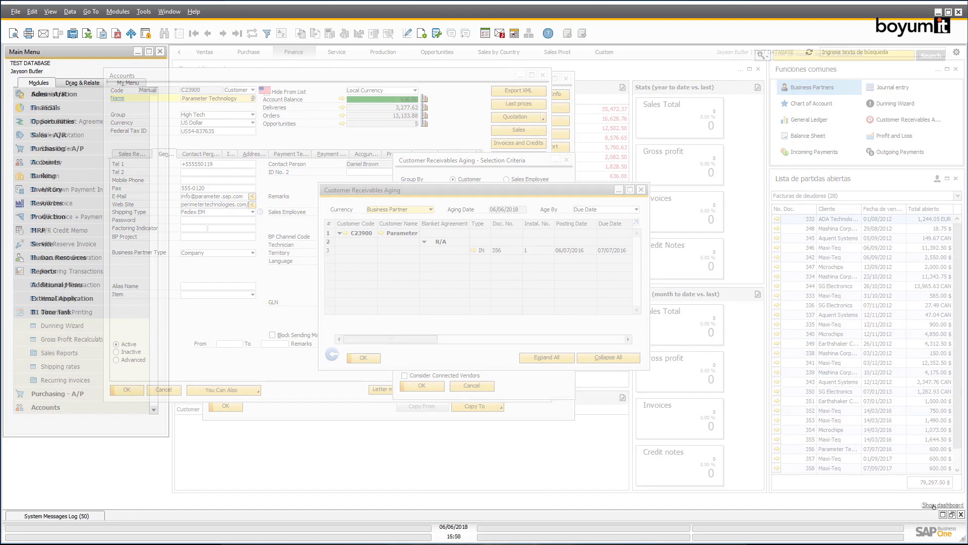
click(933, 506)
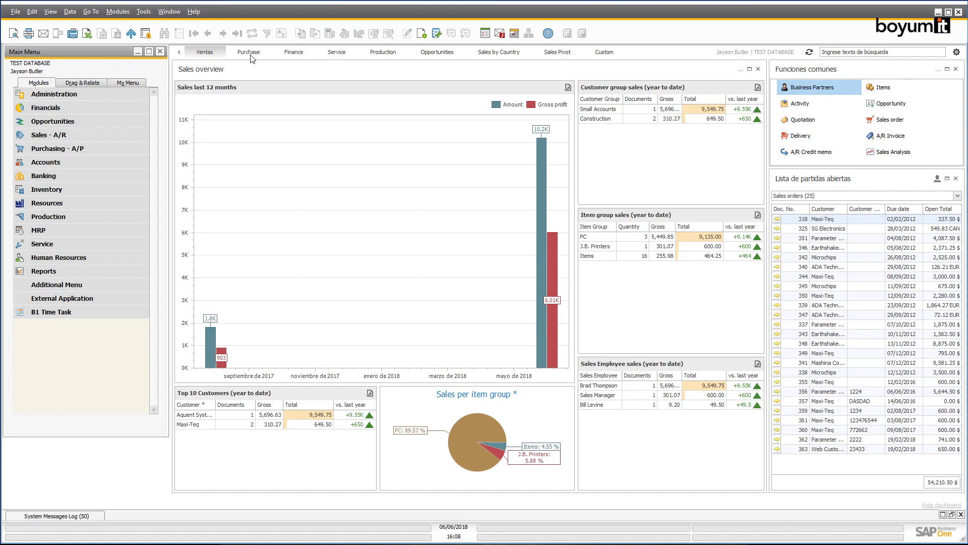
- View Purchase, Finance and Service dashboards, toggle Low priority, narrow the period, then open Sales by Country
click(250, 56)
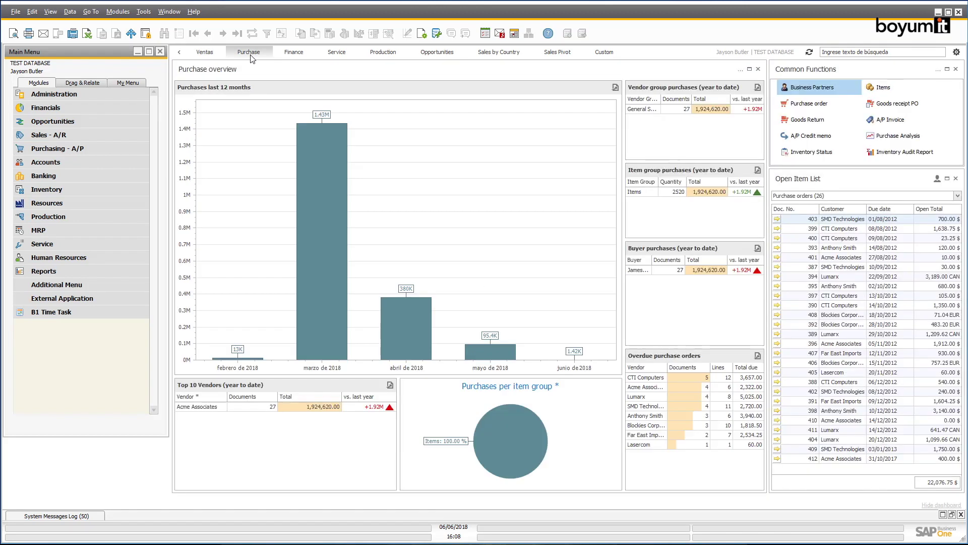
click(286, 56)
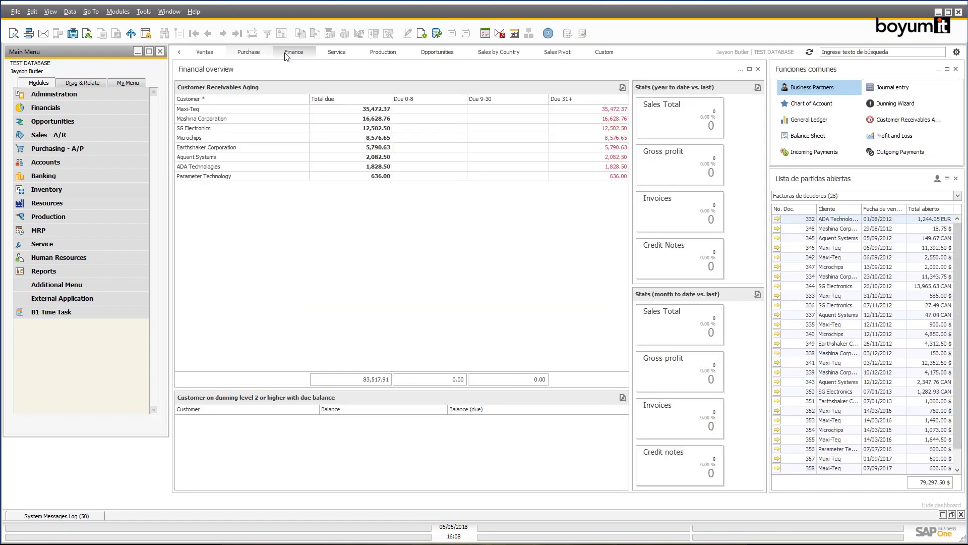
click(340, 53)
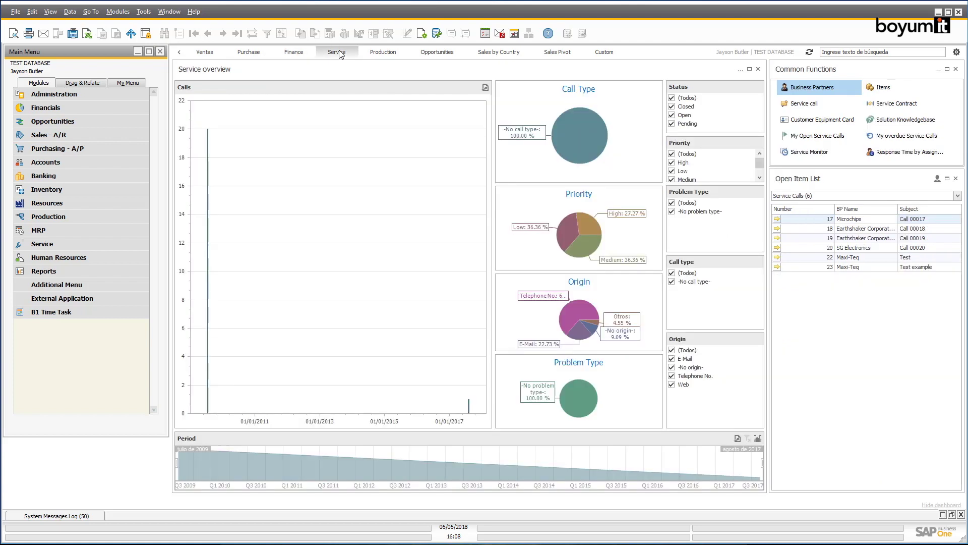
click(684, 172)
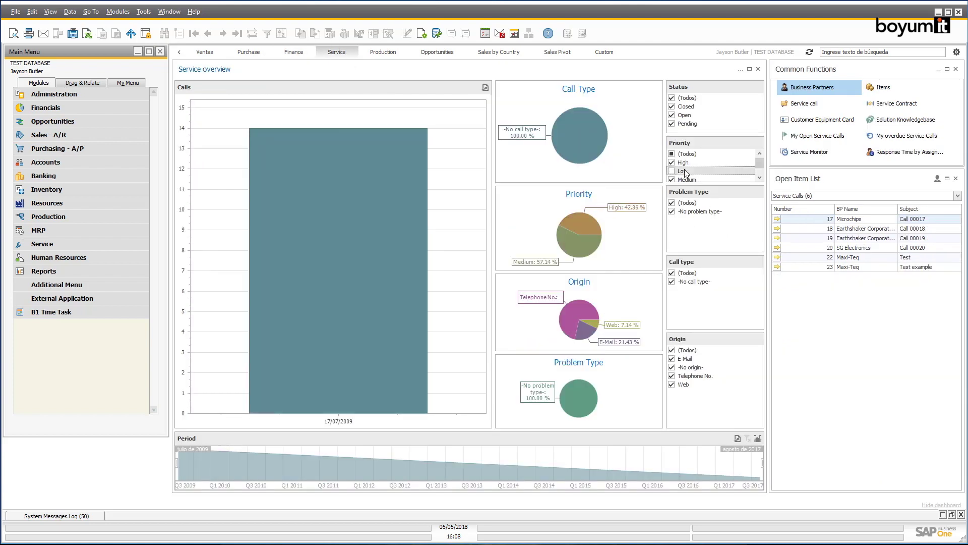
click(684, 172)
drag(180, 461, 343, 460)
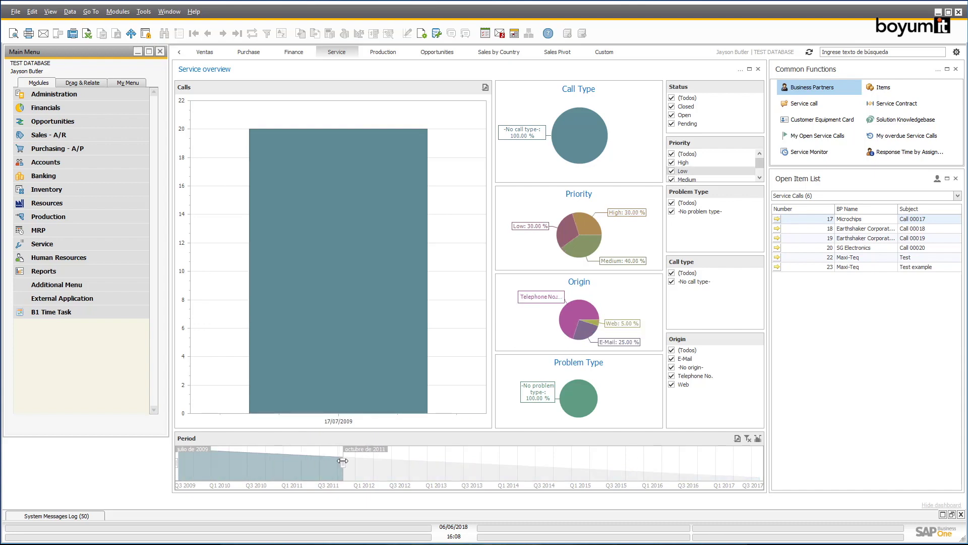
click(507, 56)
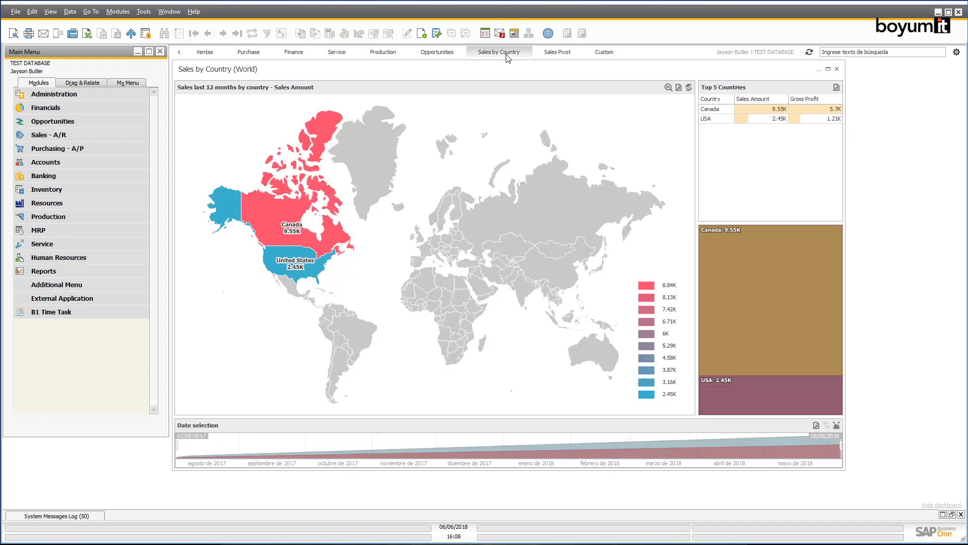
- View Sales Pivot, then on Custom expand Cubo 1's 2011 by month and extend the timeline to 2007
click(560, 52)
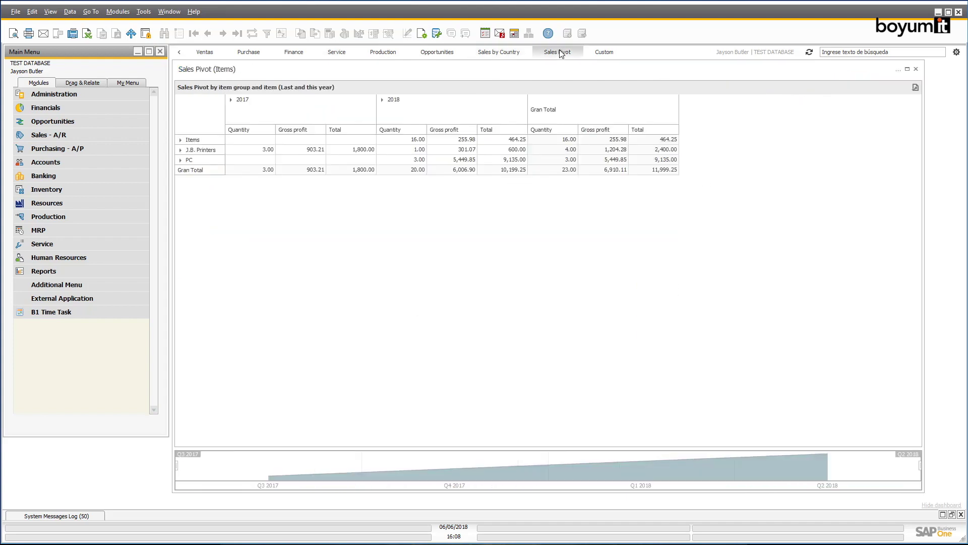
click(605, 53)
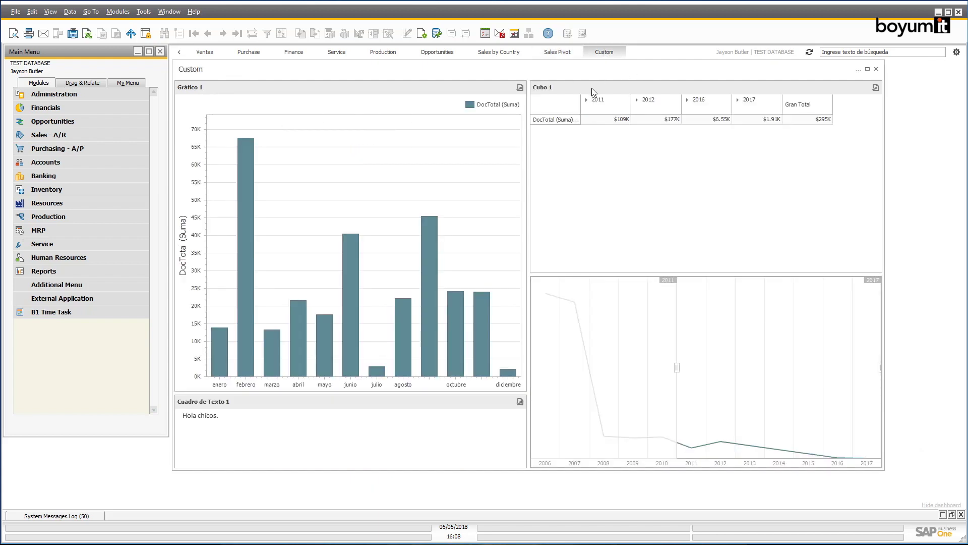
click(589, 100)
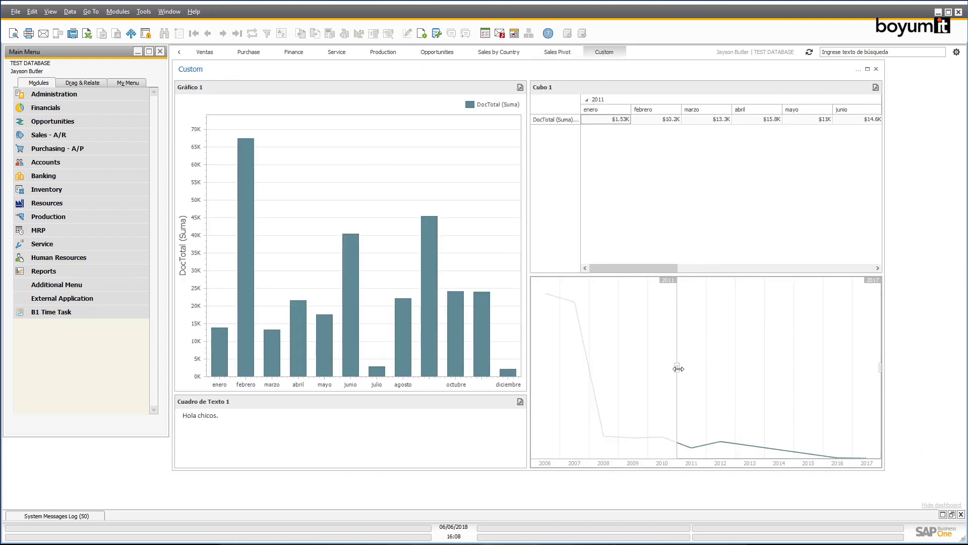
drag(678, 368, 551, 392)
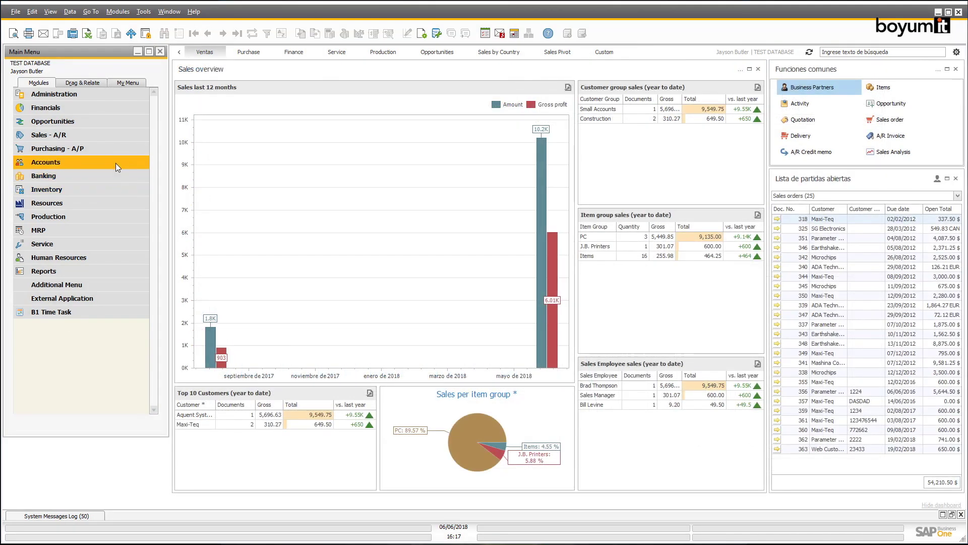
- Browse the business partner accounts to Parameter Technology (C23900) and start Sales Order 364 for it
click(116, 162)
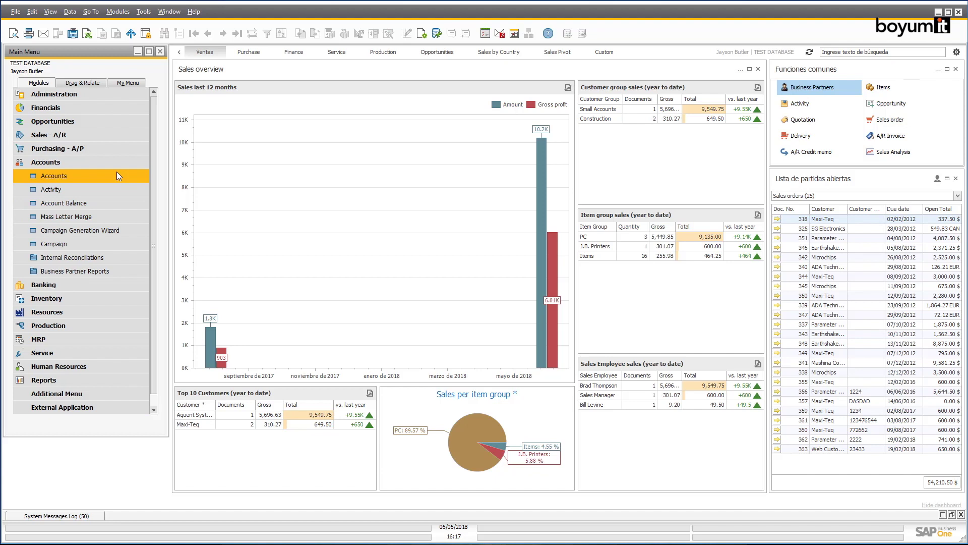
click(117, 175)
click(195, 32)
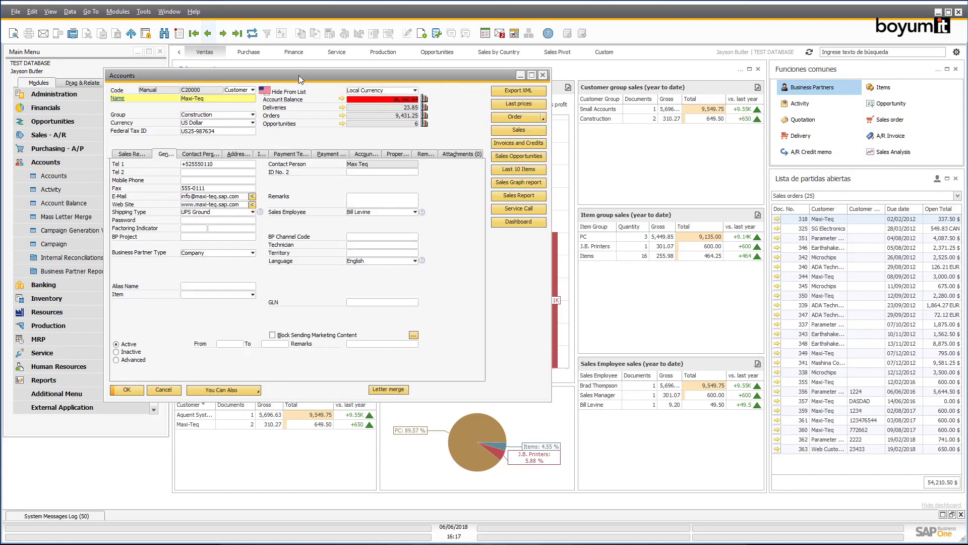
click(223, 33)
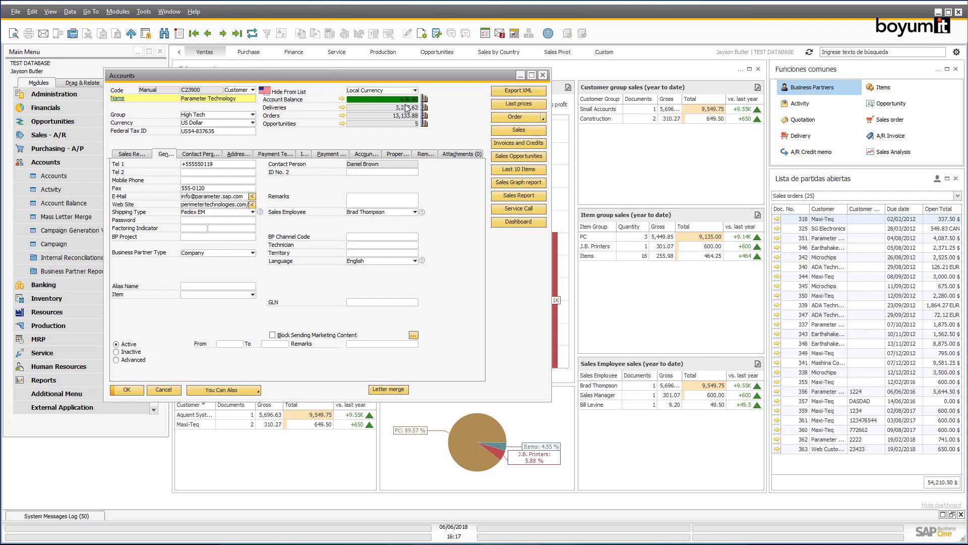
click(542, 118)
click(534, 126)
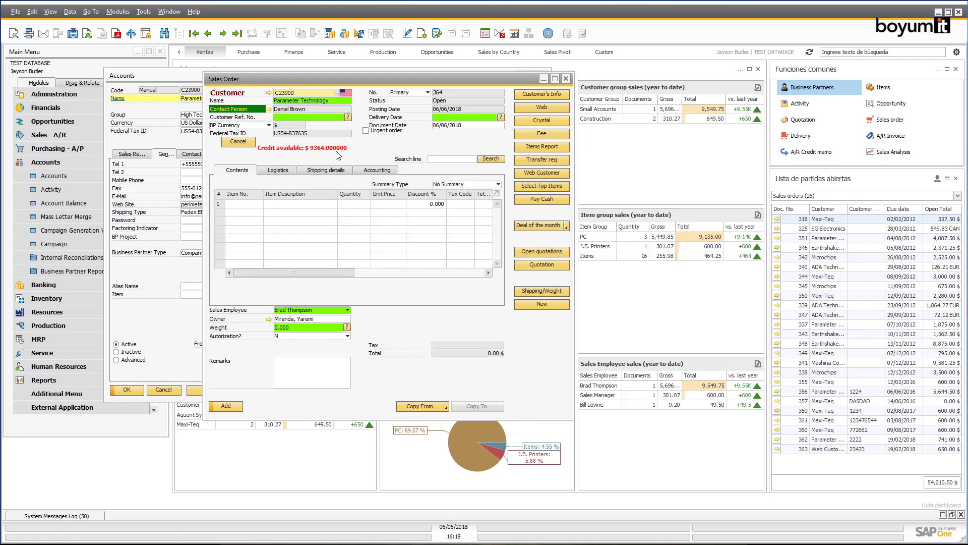
- Enter 1234 as the Customer Ref. No. and dismiss the duplicate-reference warning
click(300, 119)
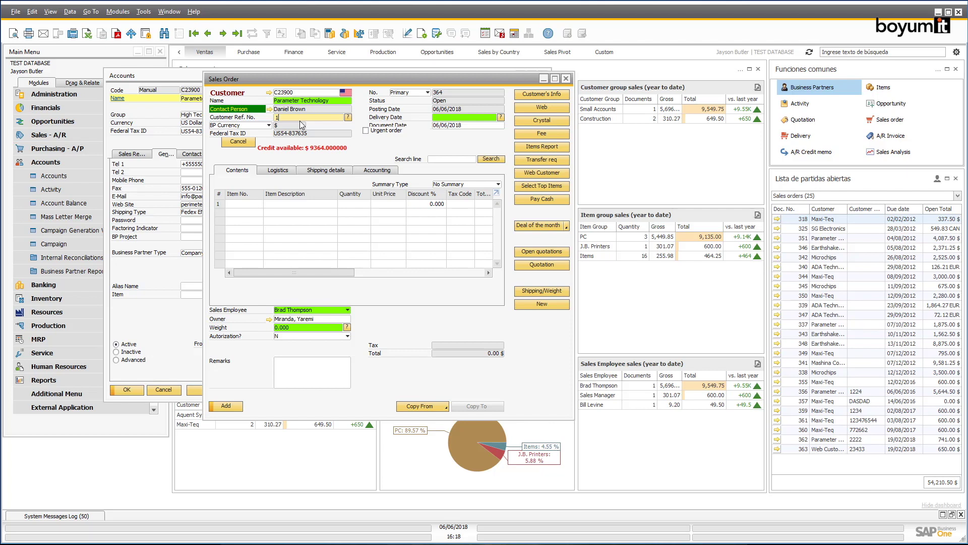
text(1234)
key(Tab)
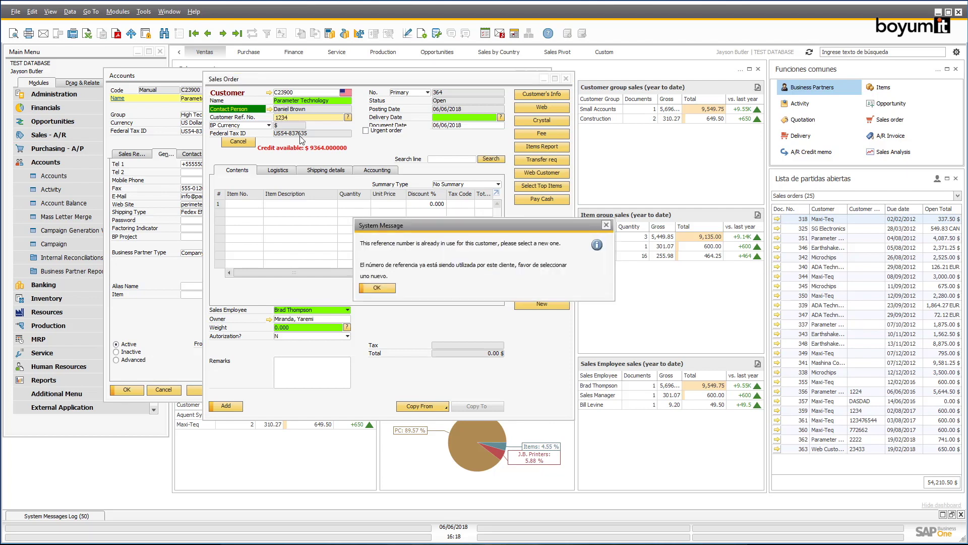
click(377, 288)
- Replace it with the unused reference 6252 and bring up the field's extra options
text(6252)
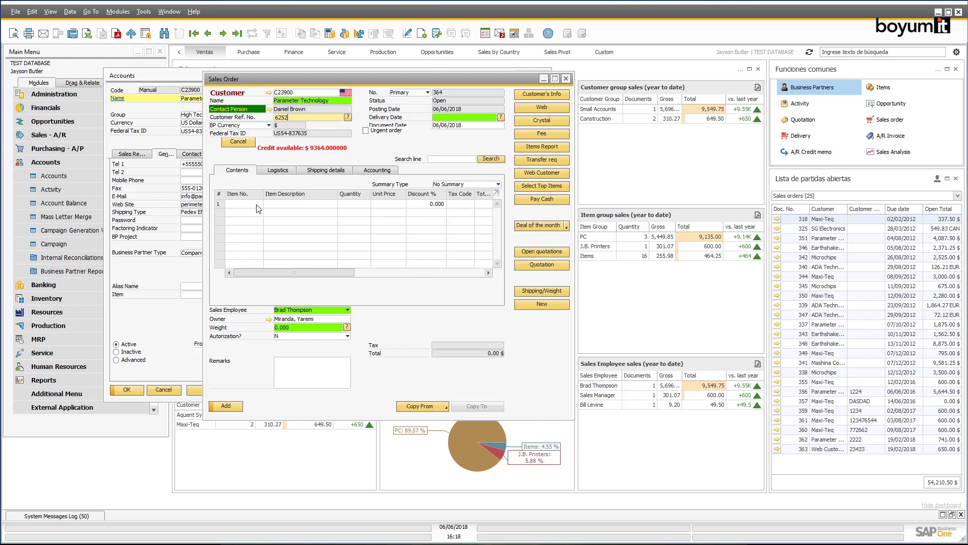
click(257, 204)
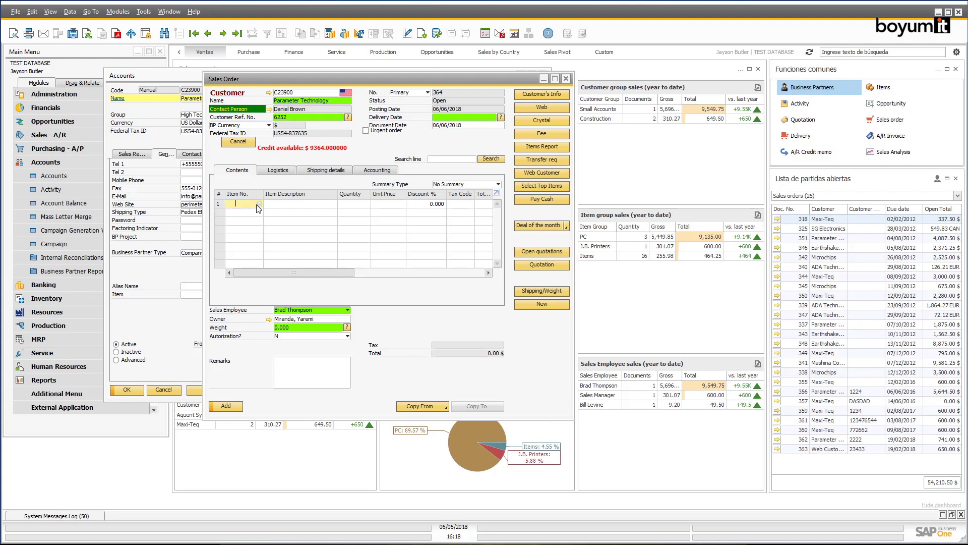
click(300, 118)
right_click(301, 118)
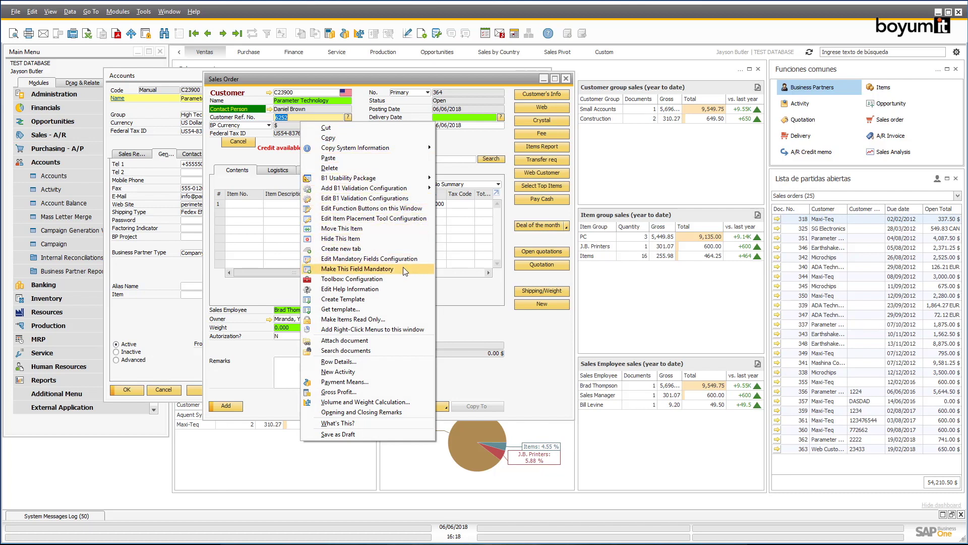
click(102, 149)
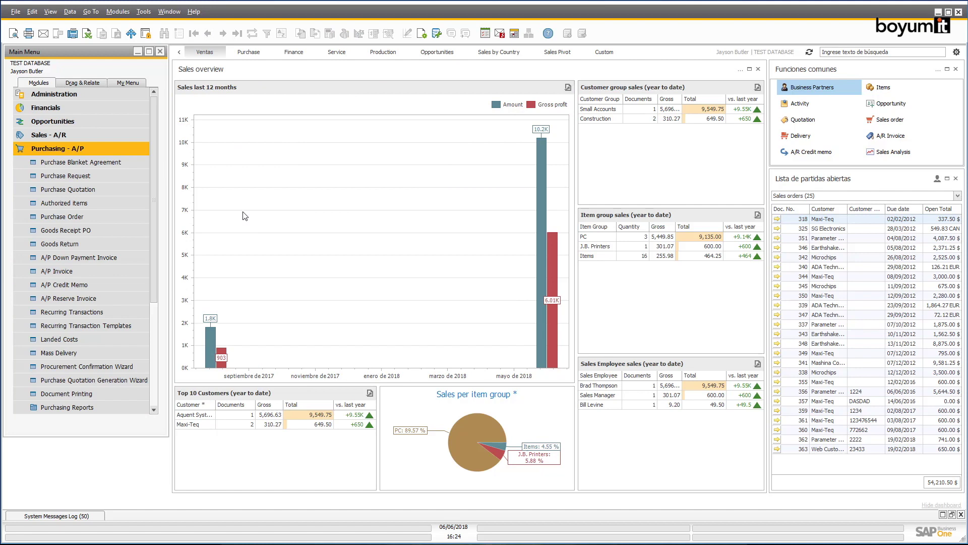
- Open the latest A/P invoice, 427, and add an outgoing payment for it
click(68, 270)
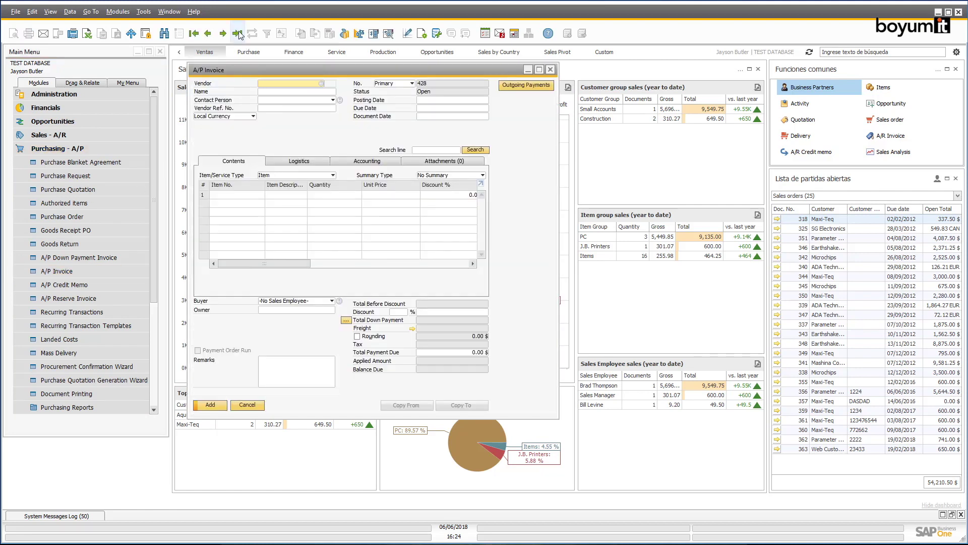
click(238, 34)
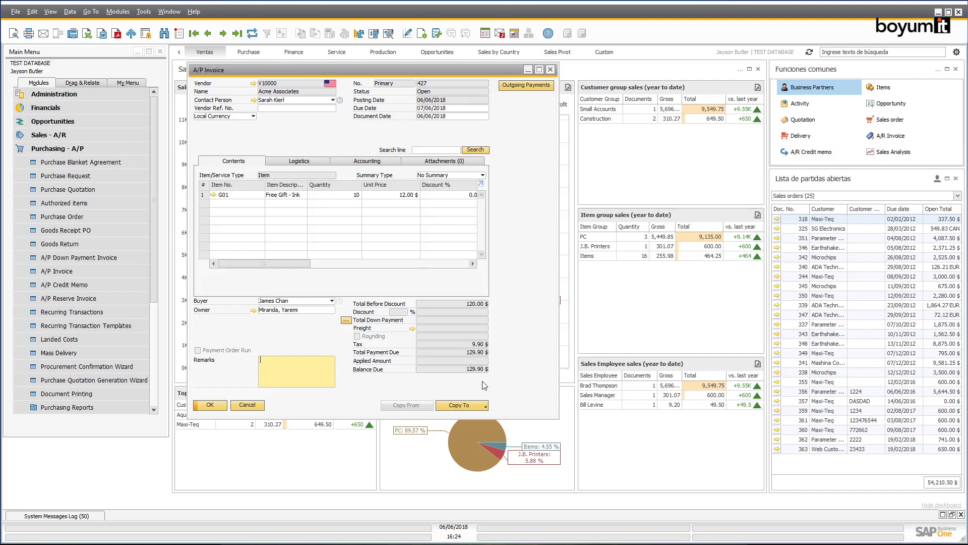
click(518, 89)
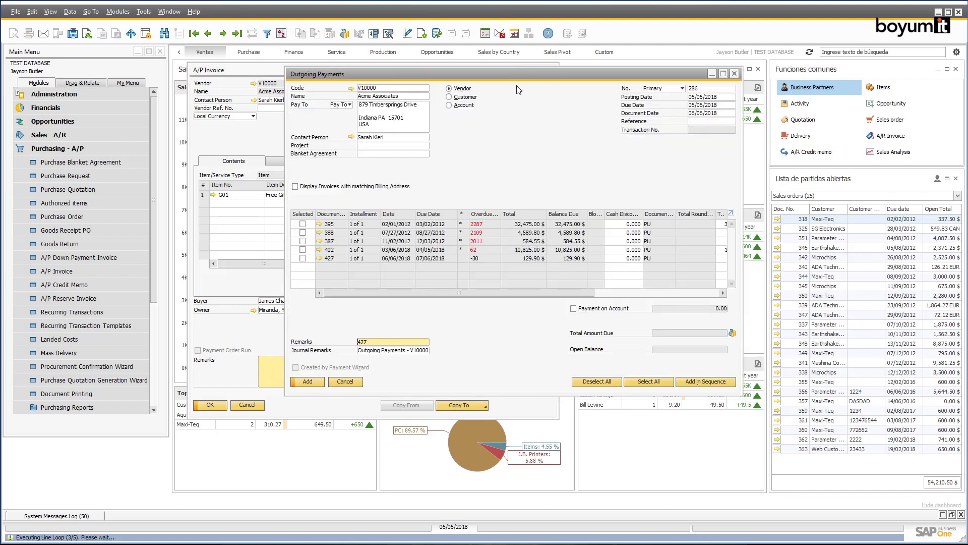
key(Return)
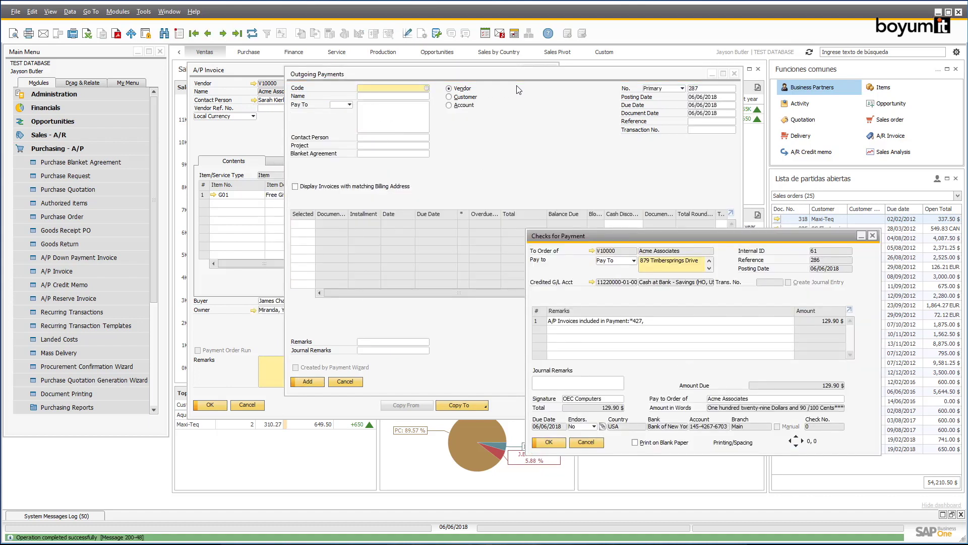
- Review outgoing payment 286, the now-closed invoice 427, and the payment's check
click(519, 90)
click(208, 33)
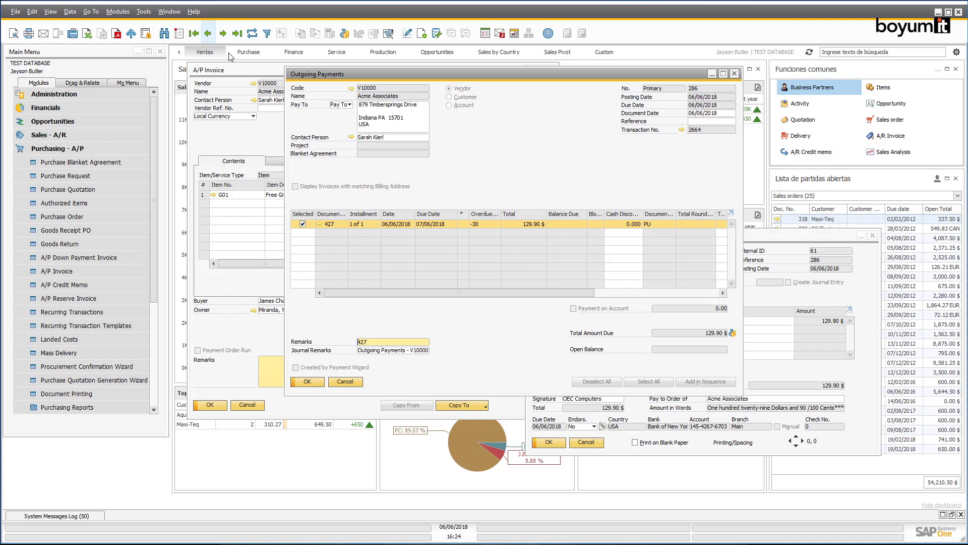
click(267, 150)
click(237, 33)
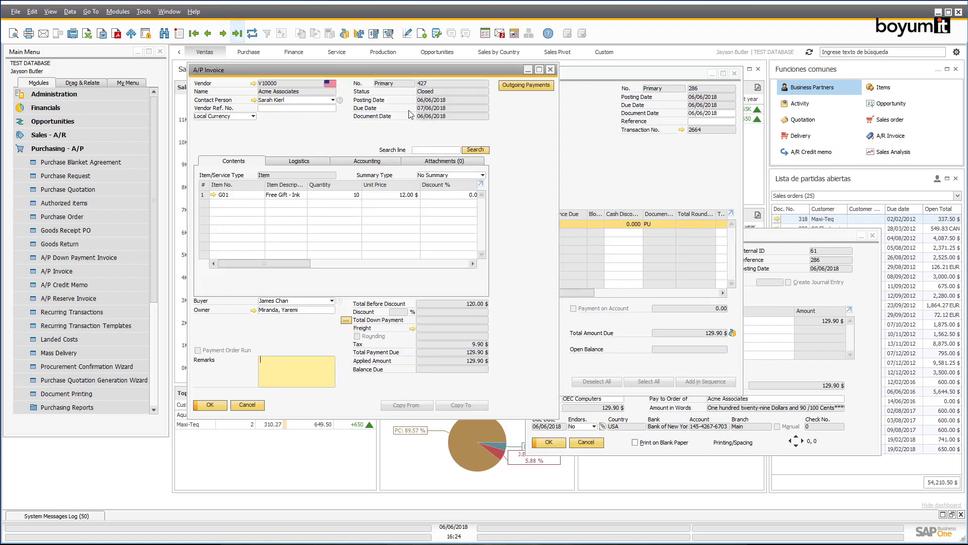
click(567, 152)
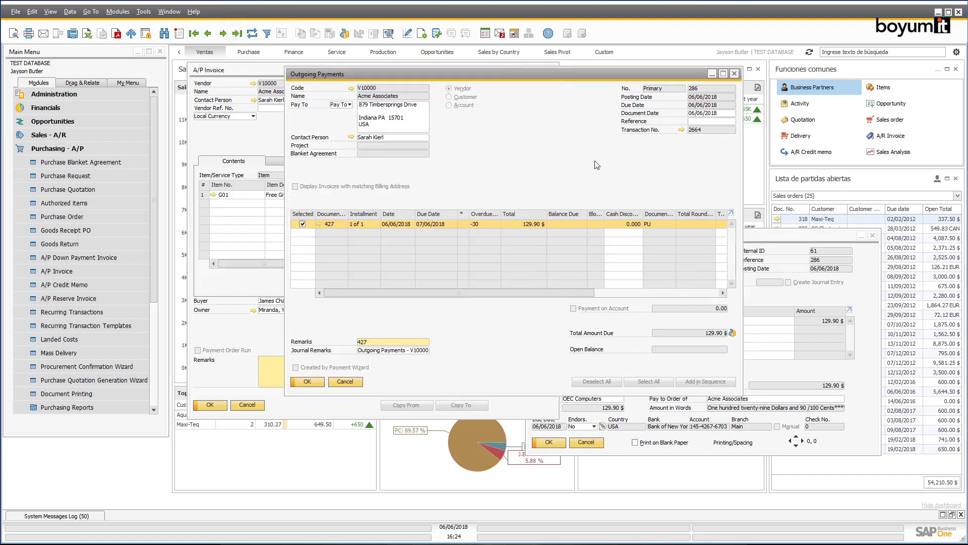
click(767, 244)
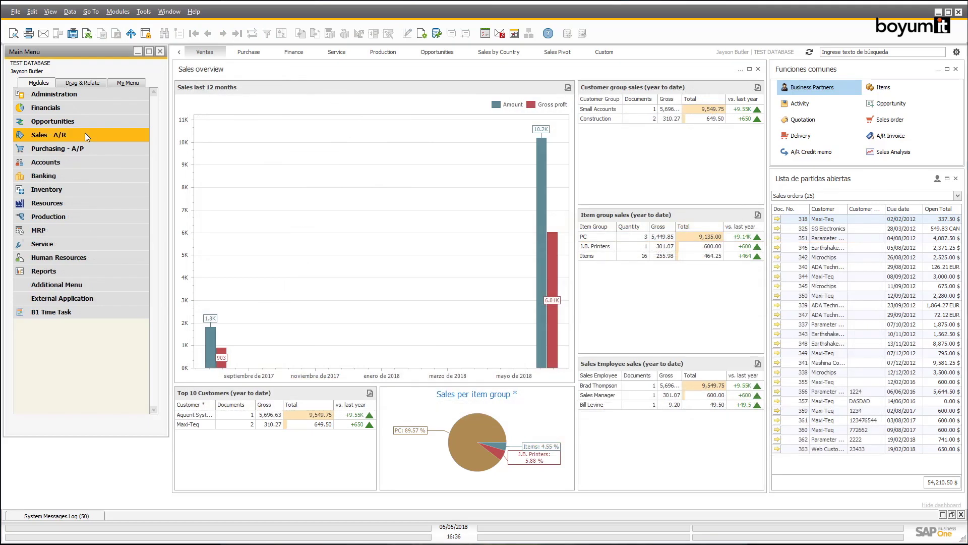
- Start a new sales order with Maxi-Teq as the customer
click(85, 134)
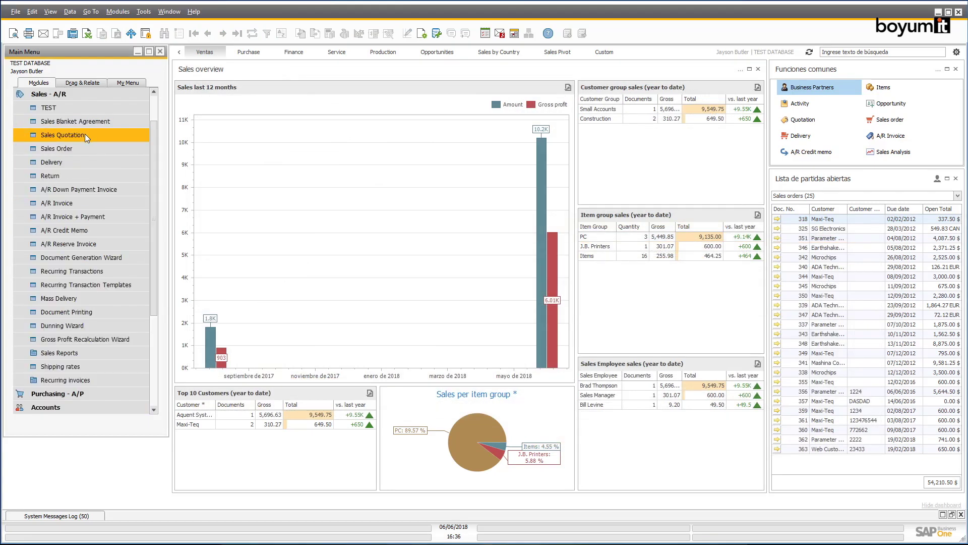
click(84, 149)
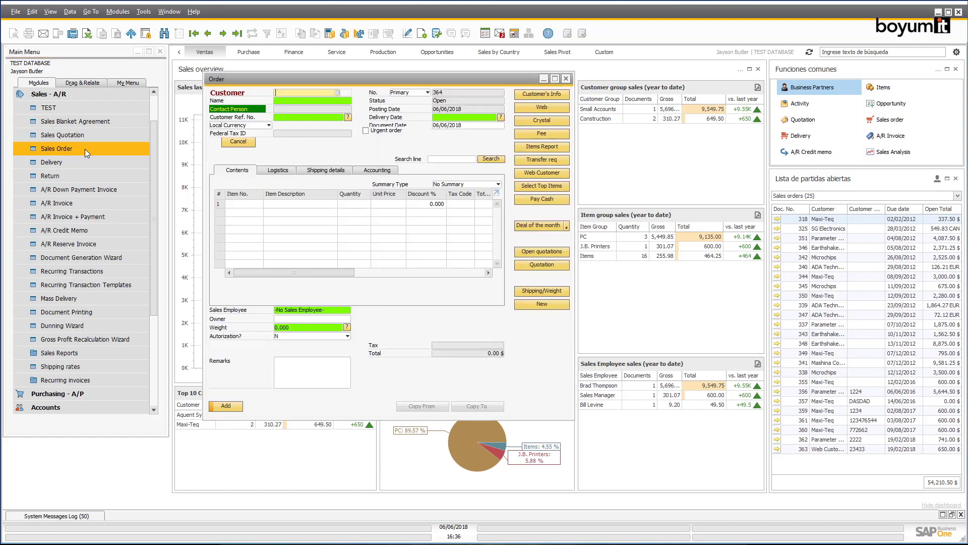
key(Tab)
key(Return)
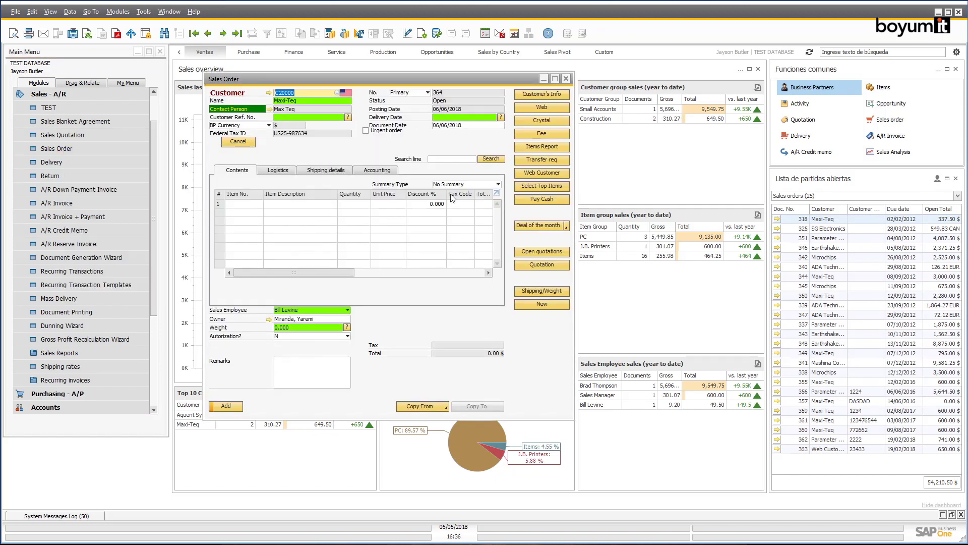
- Add the Deal of the month and Printer and Paper bundles as item lines
click(567, 227)
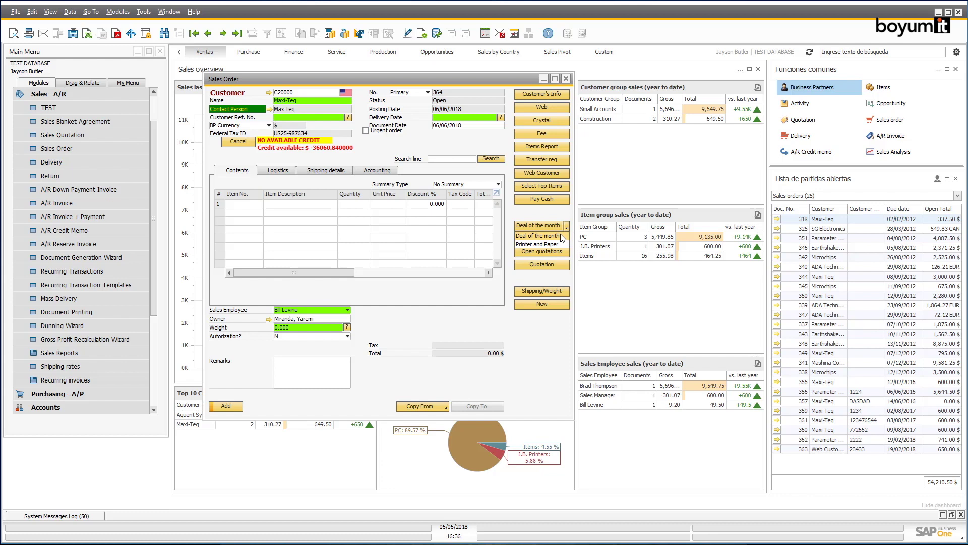
click(561, 236)
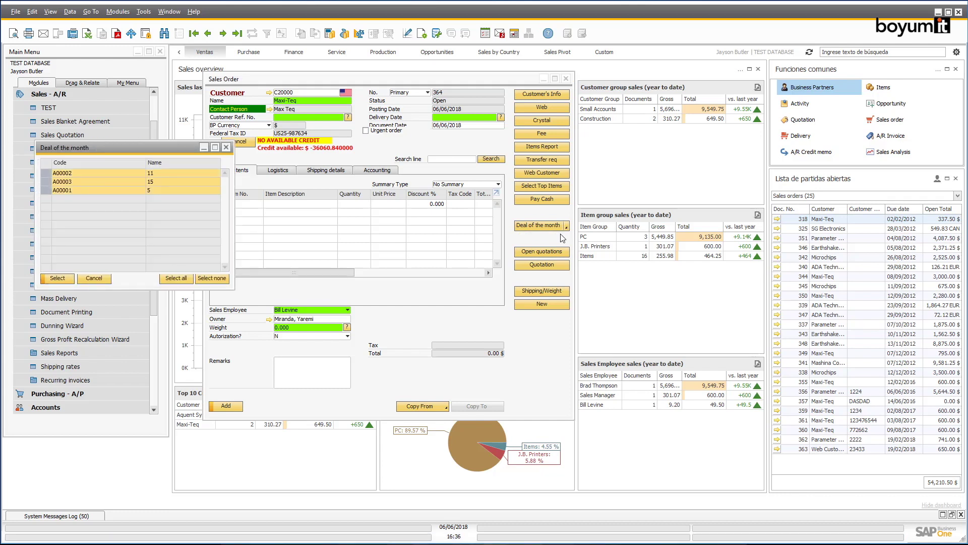
key(Return)
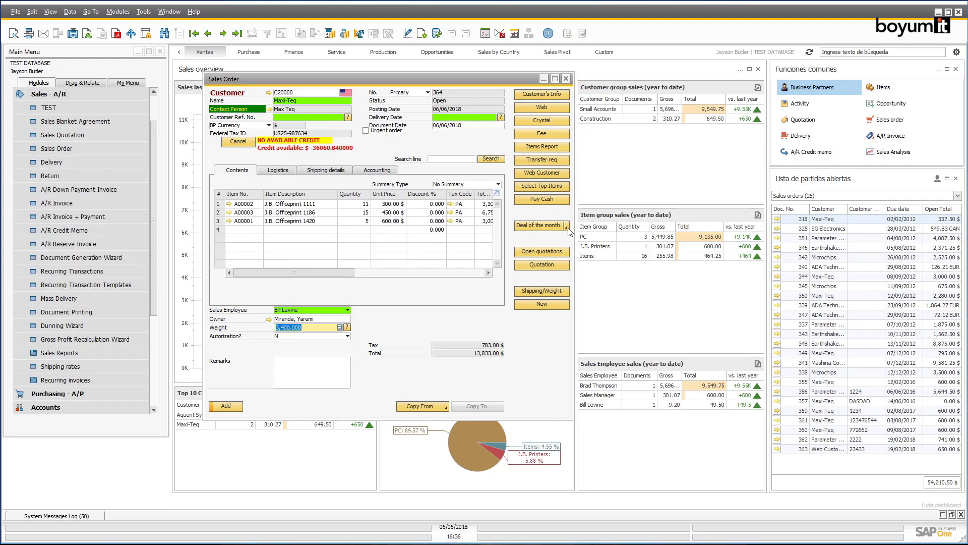
click(566, 227)
click(556, 244)
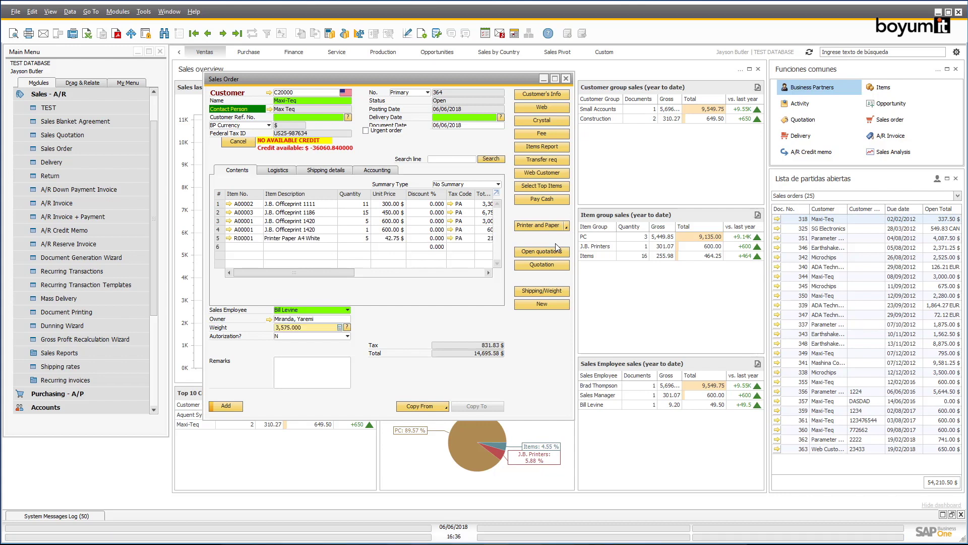
- In a new sales quotation, search items by Blue and Small and add Quadcore CPU 3.4 GHz
click(82, 135)
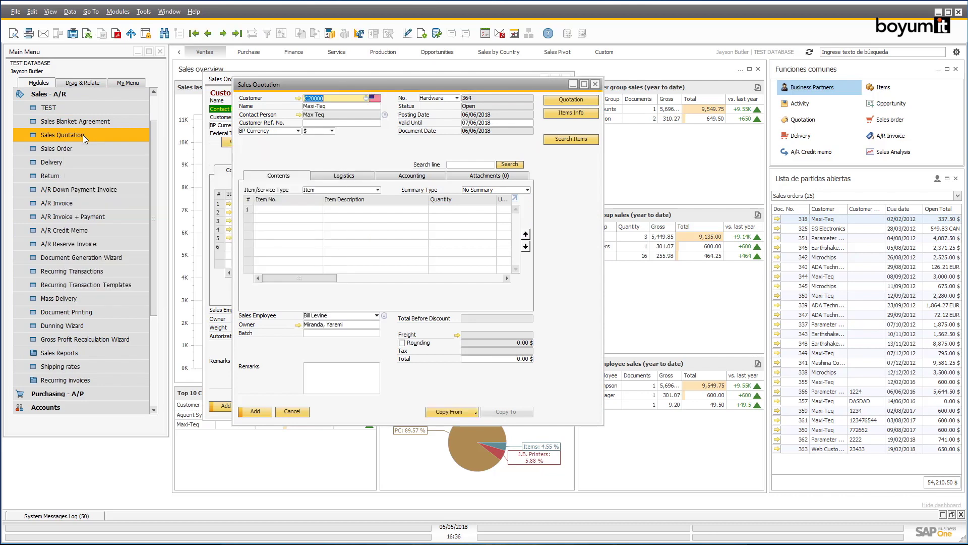
click(570, 139)
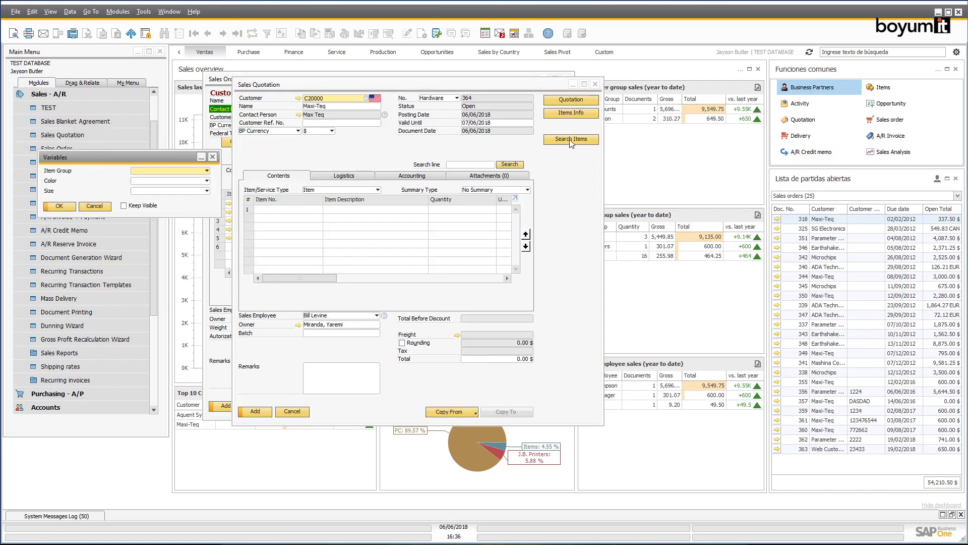
click(174, 181)
click(146, 206)
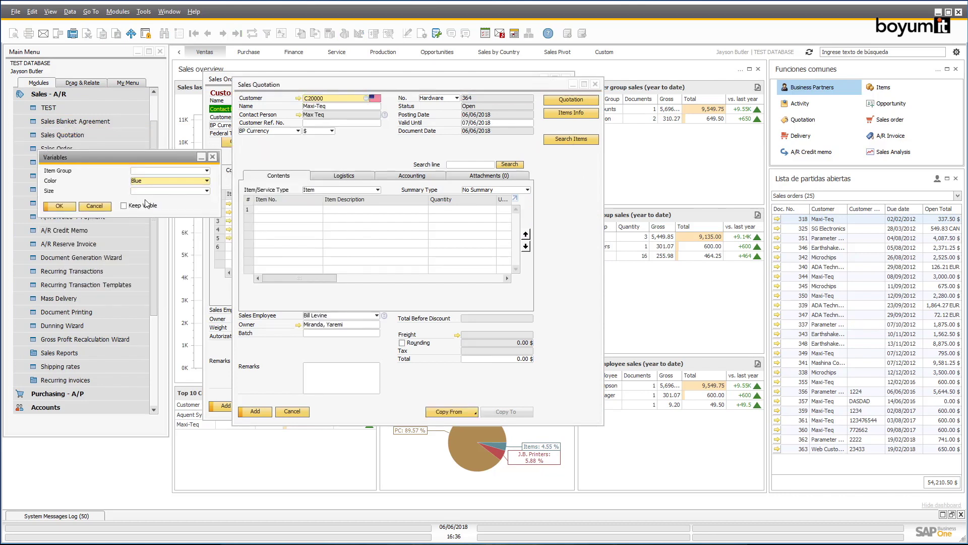
click(143, 191)
click(147, 210)
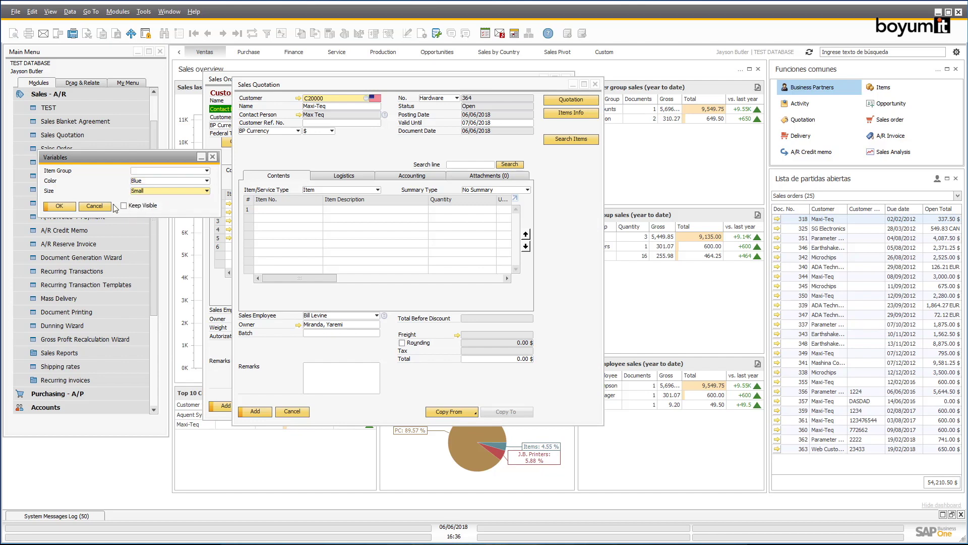
click(58, 207)
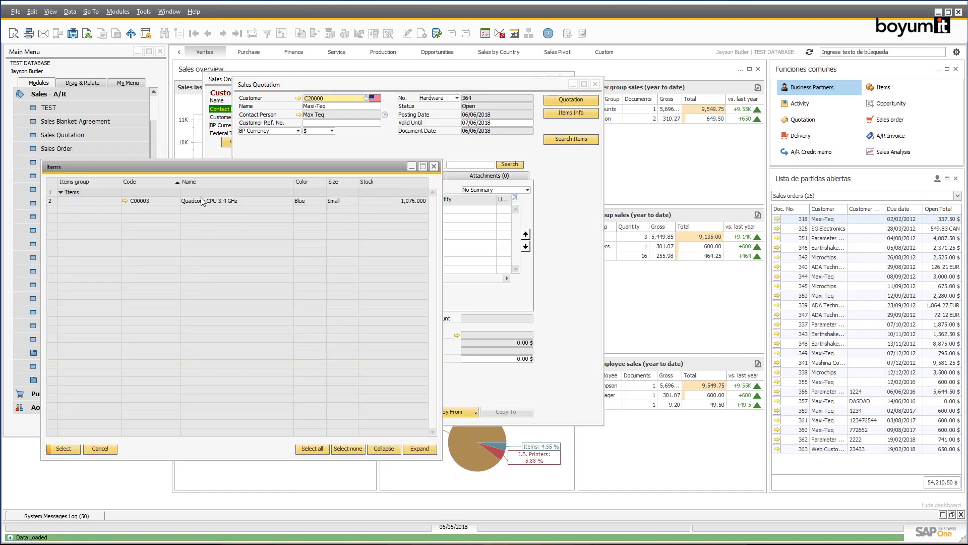
click(207, 201)
double_click(206, 201)
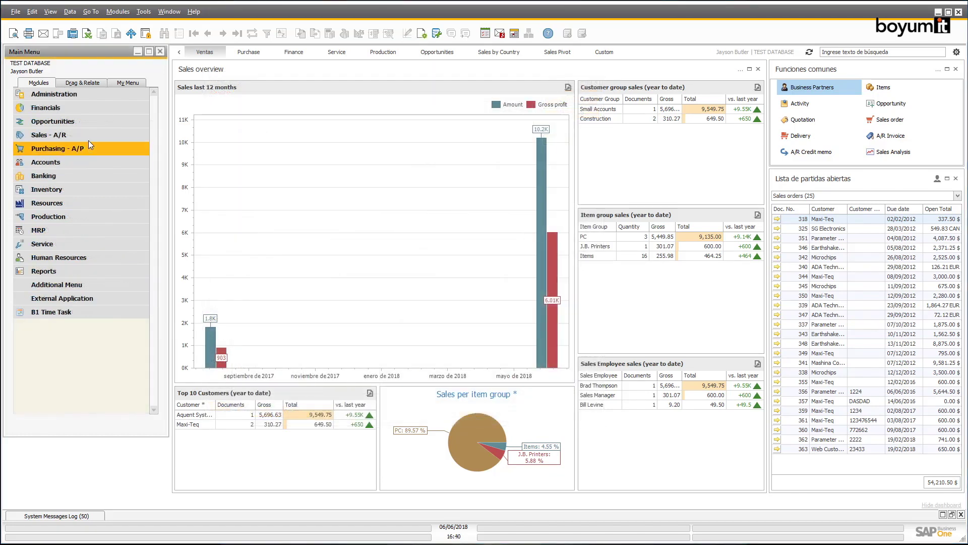
- Start a new delivery for customer Maxi-Teq
click(89, 135)
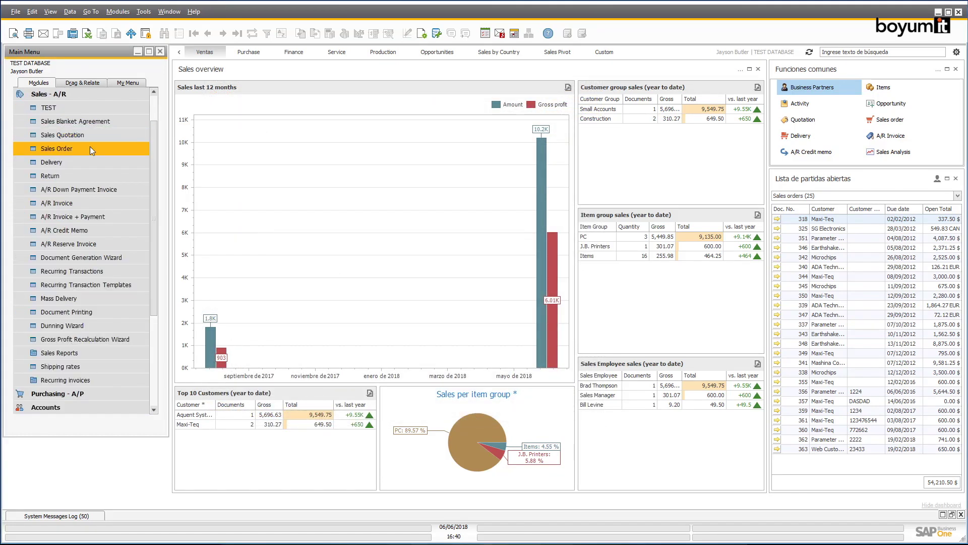
click(90, 160)
key(Tab)
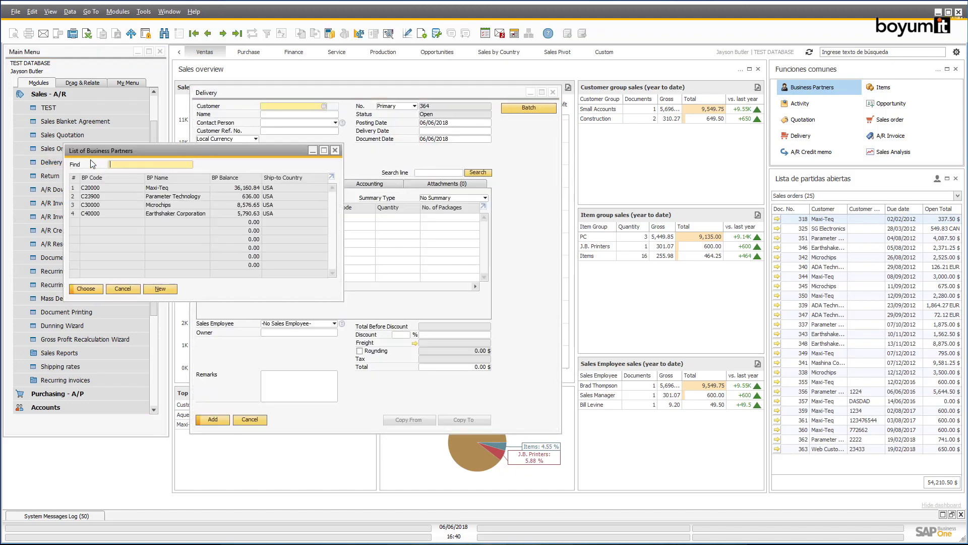
key(Return)
- Add batch items L01, L02 and L03 and open their batch number selection
click(231, 217)
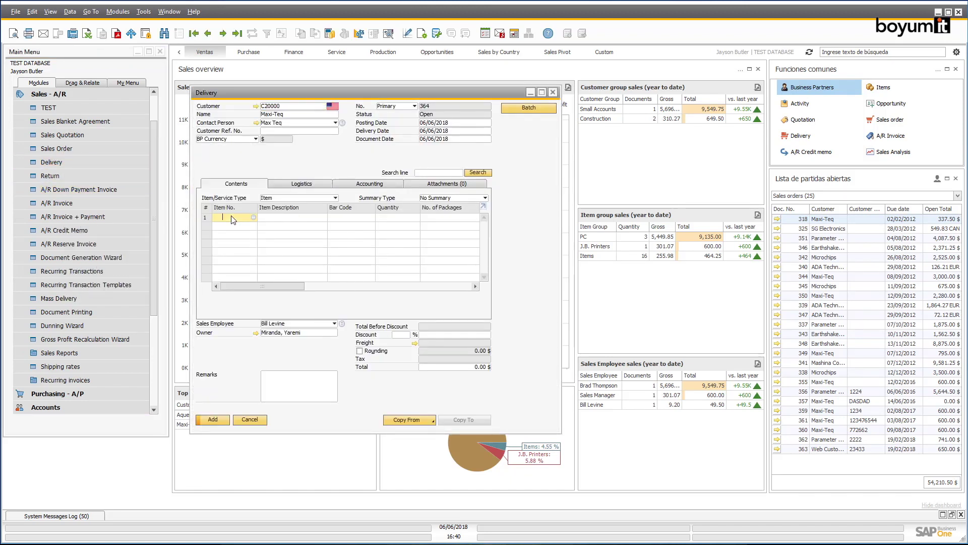
key(Tab)
key(shift+Down)
key(shift+Down)
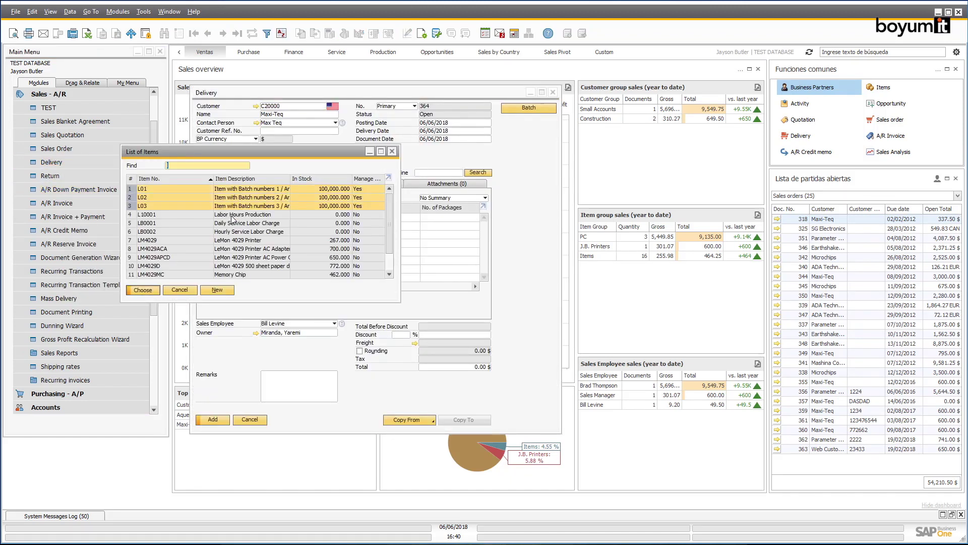
key(Return)
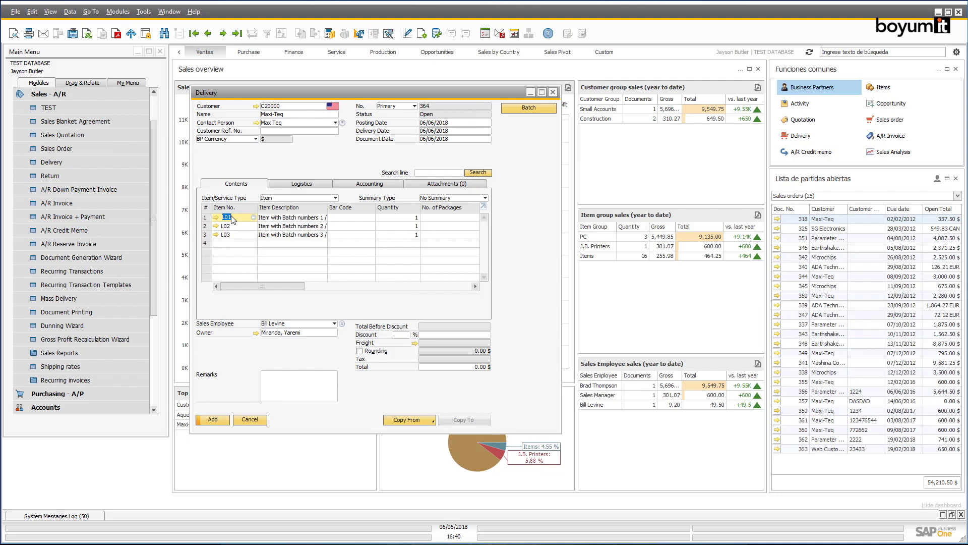
click(539, 104)
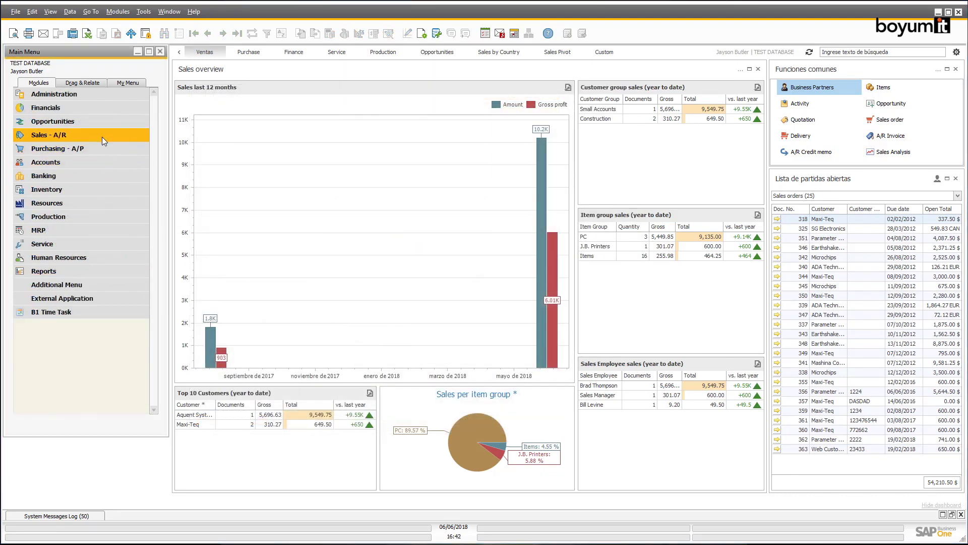
click(102, 136)
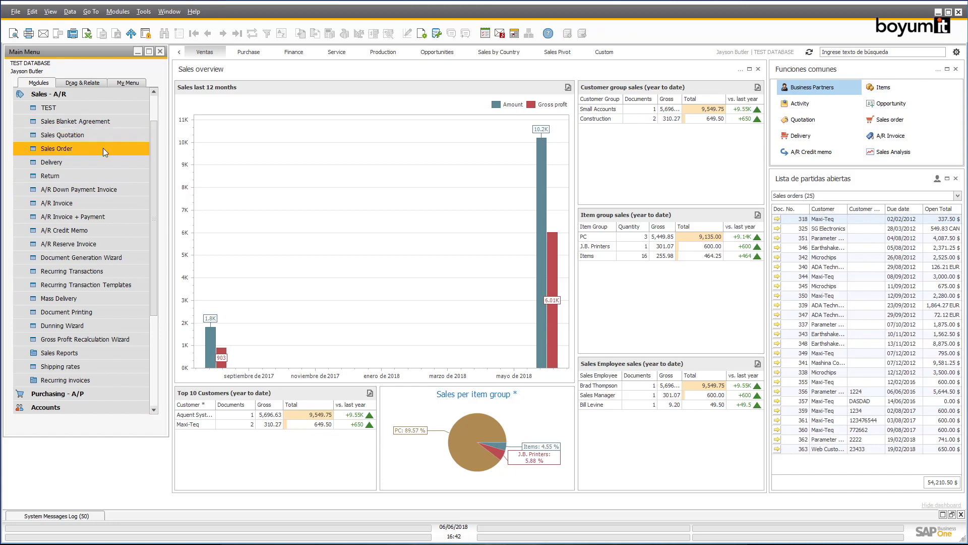
- Start a Maxi-Teq sales order with items A00001–A00003 and reveal the weight and total columns
click(103, 148)
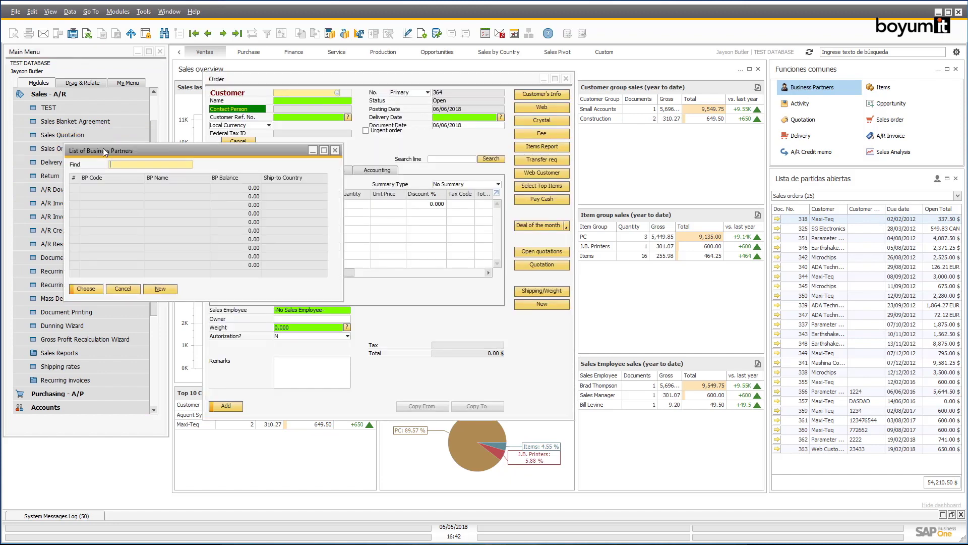
key(Return)
click(243, 205)
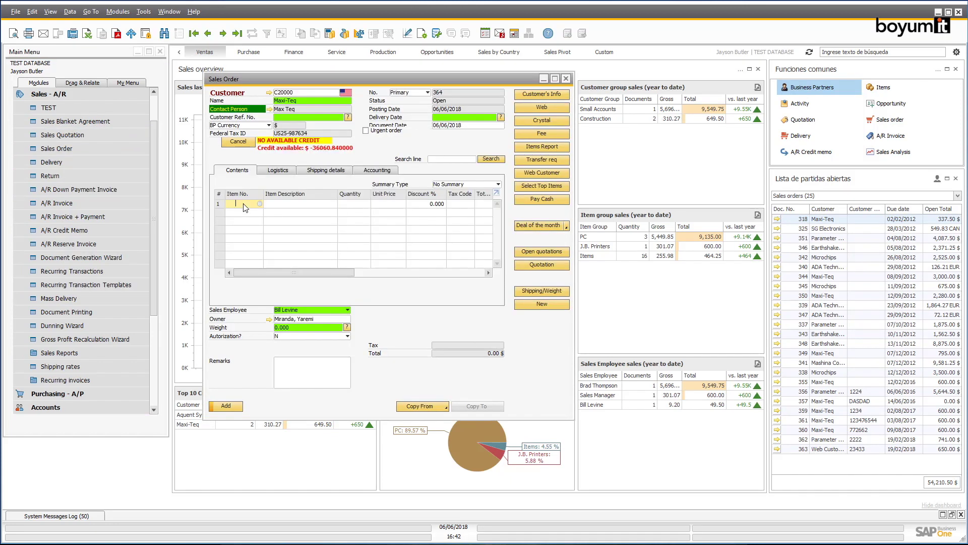
key(Tab)
shift+click(245, 205)
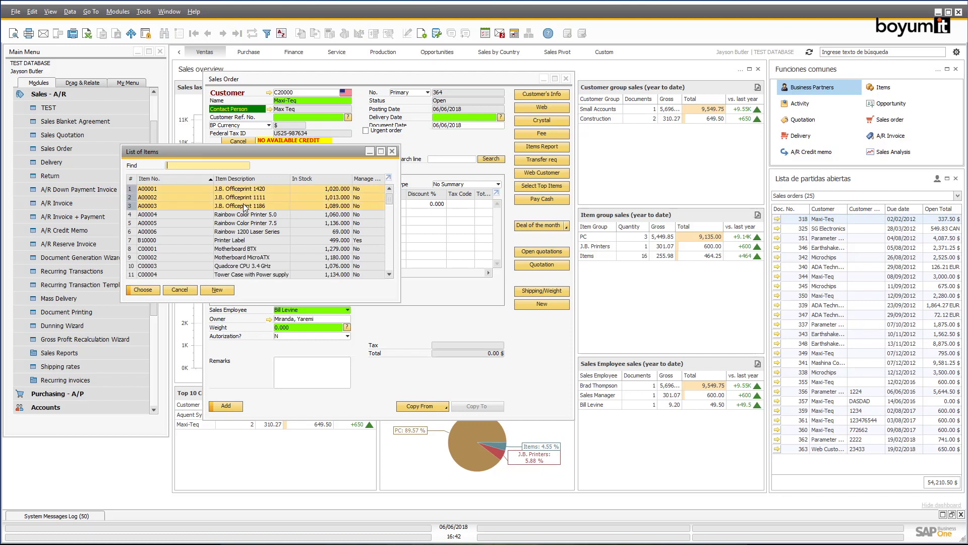
key(Return)
click(304, 326)
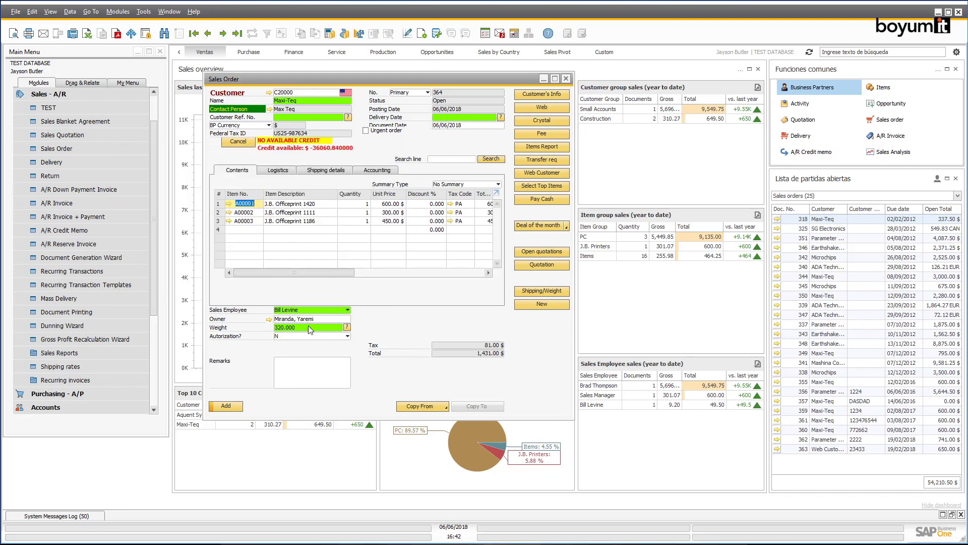
drag(574, 321, 666, 321)
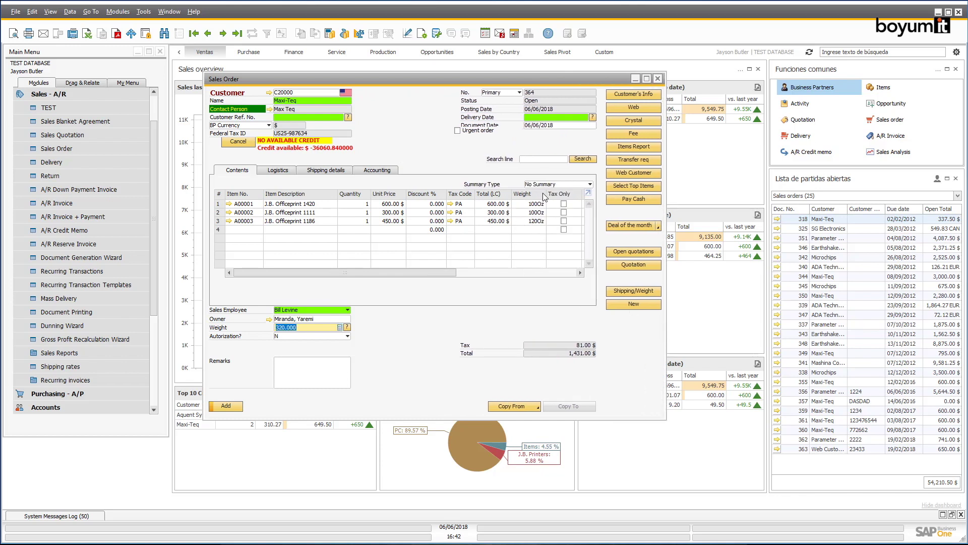
- Set line 3 quantity to 2 and add Rainbow Color Printer 5.0 as line 4
click(355, 222)
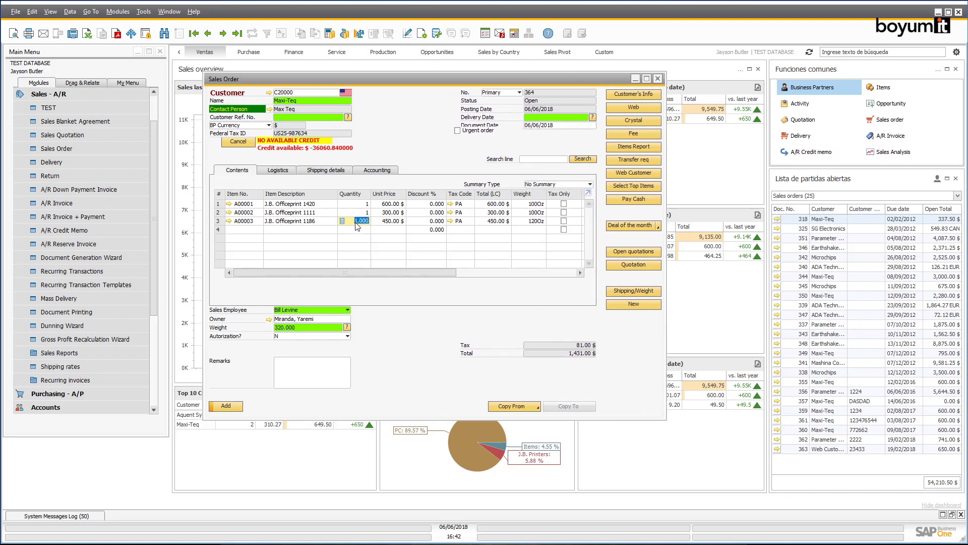
text(2)
click(245, 229)
key(Tab)
double_click(247, 215)
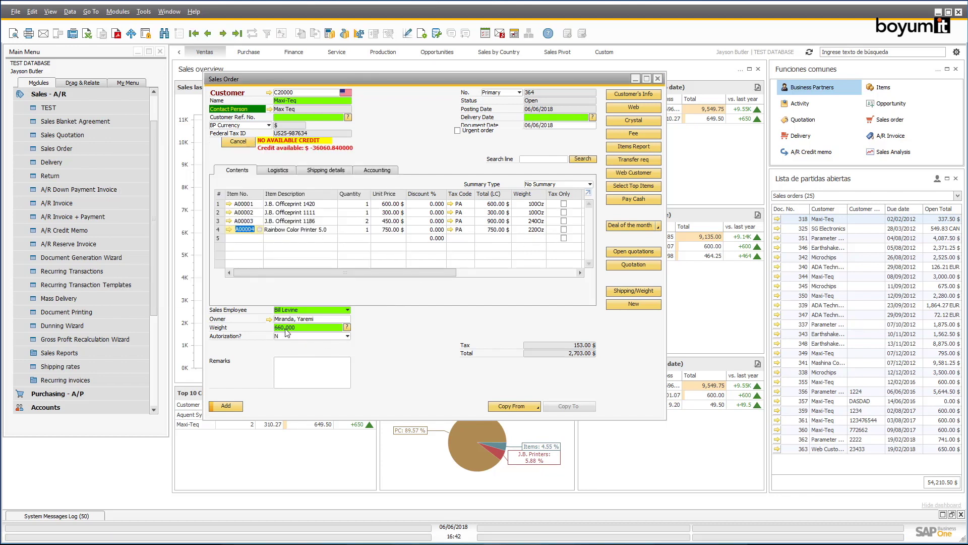
- Add the F02 weight-based shipment fee line and check the 501–1,000 band in shipping rates
click(622, 292)
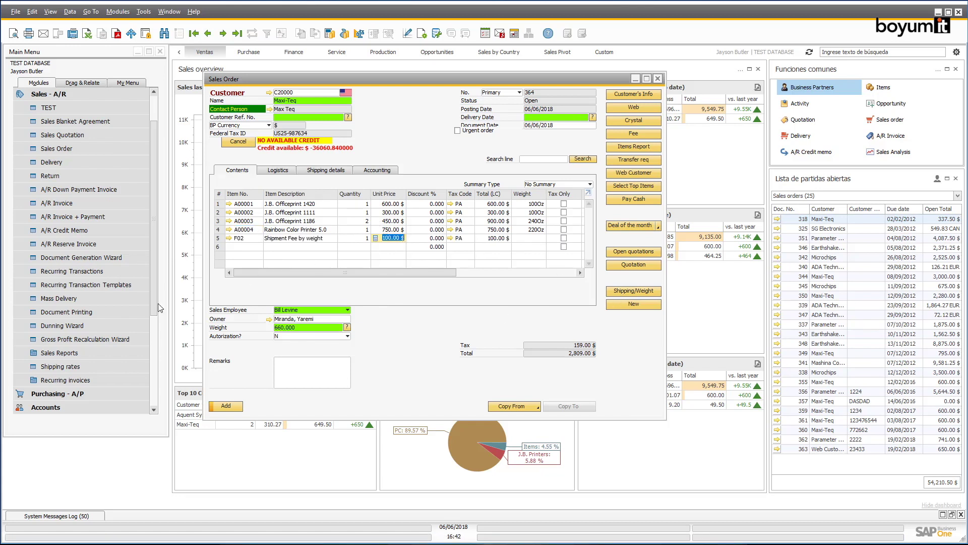
click(67, 365)
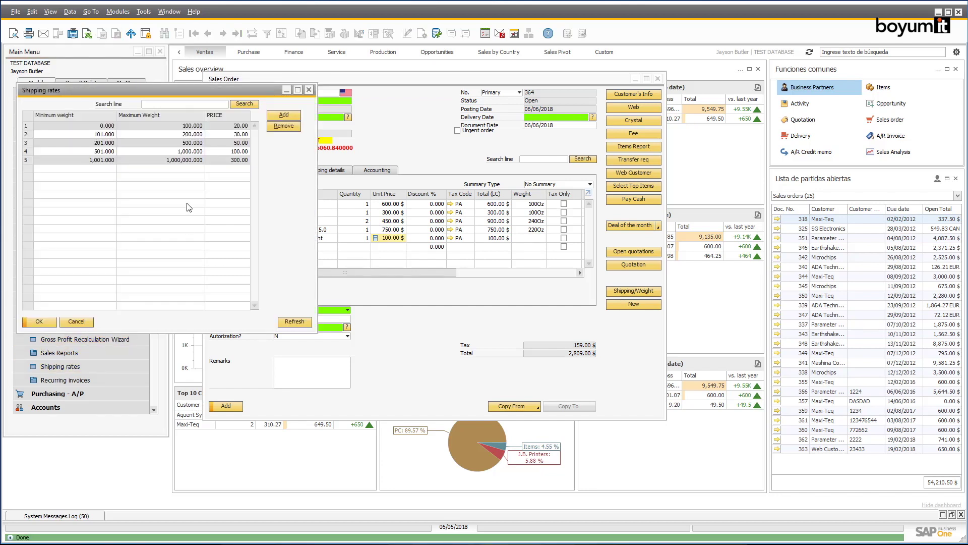
click(29, 152)
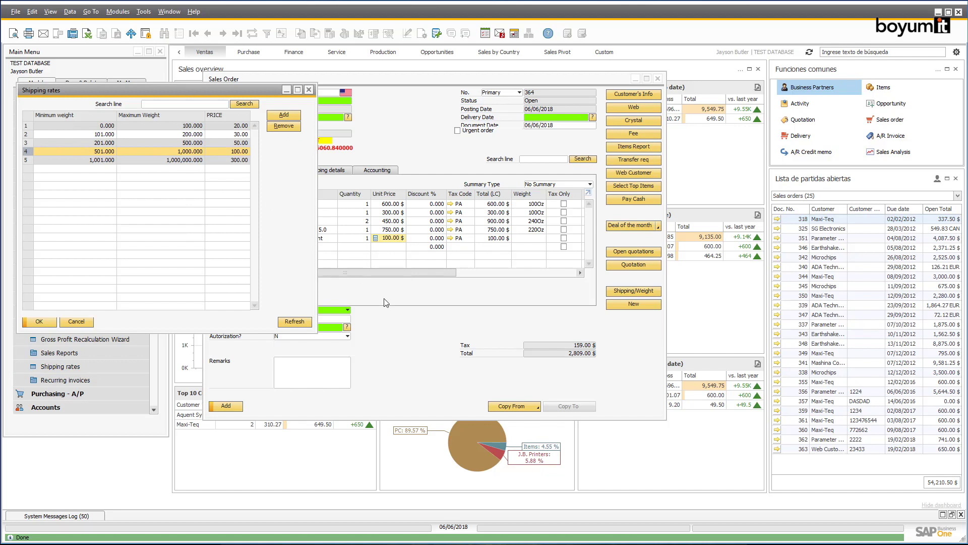
click(402, 319)
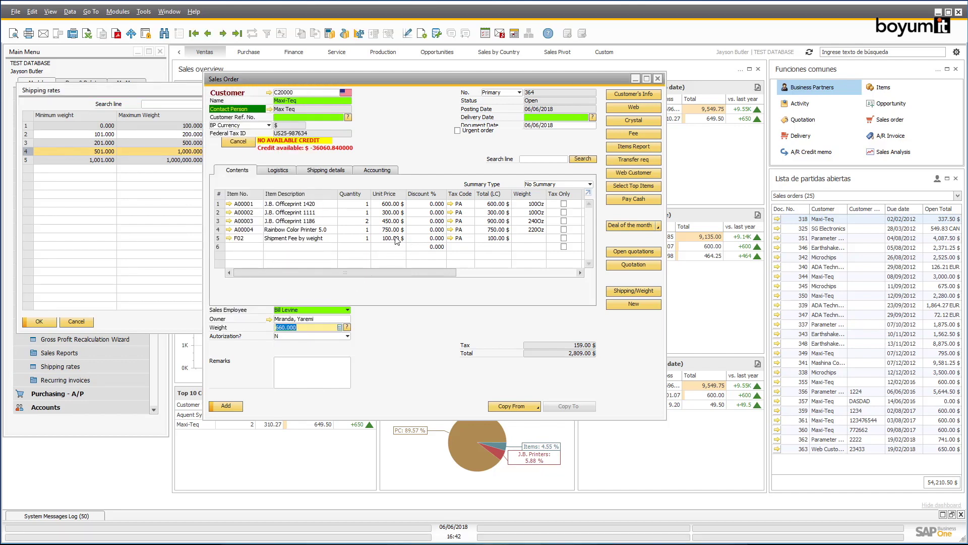